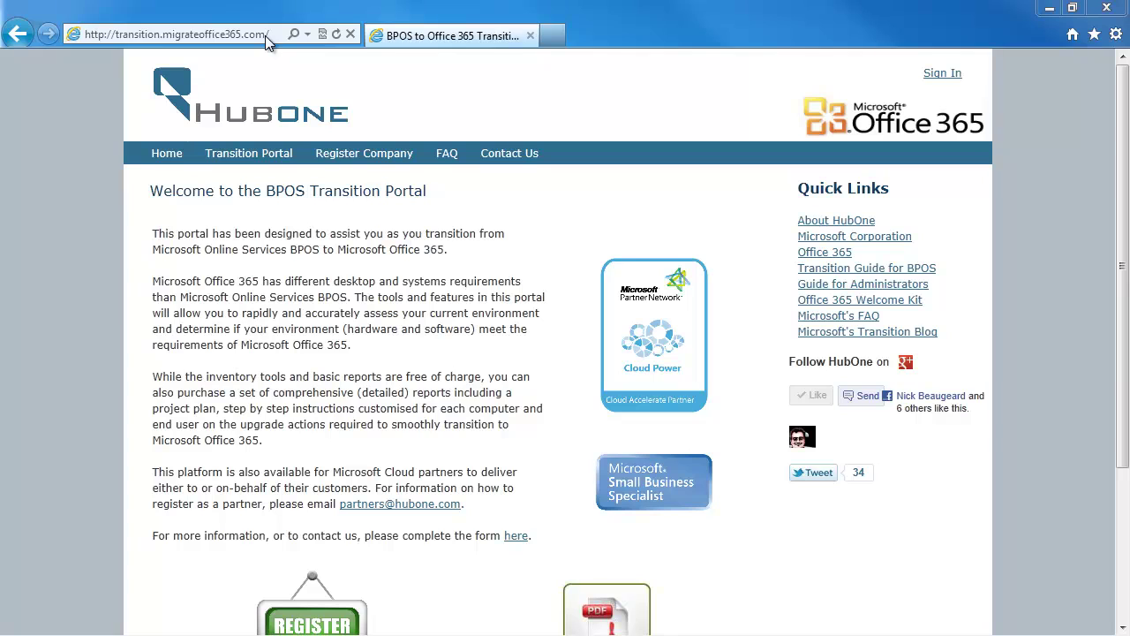
pyautogui.click(322, 157)
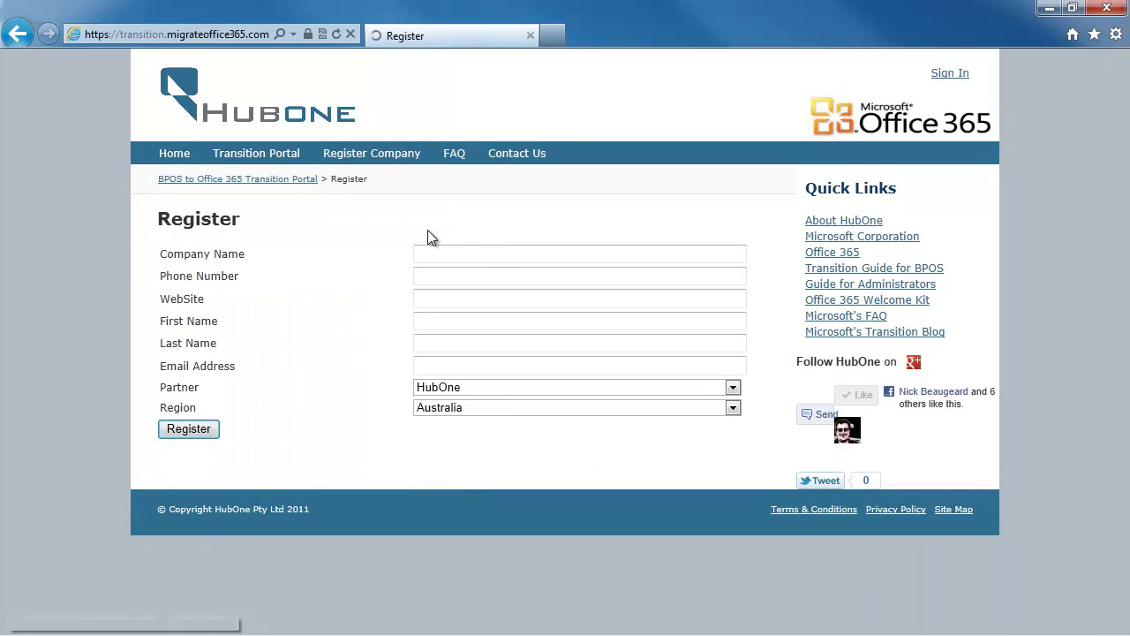
pyautogui.write('Demo')
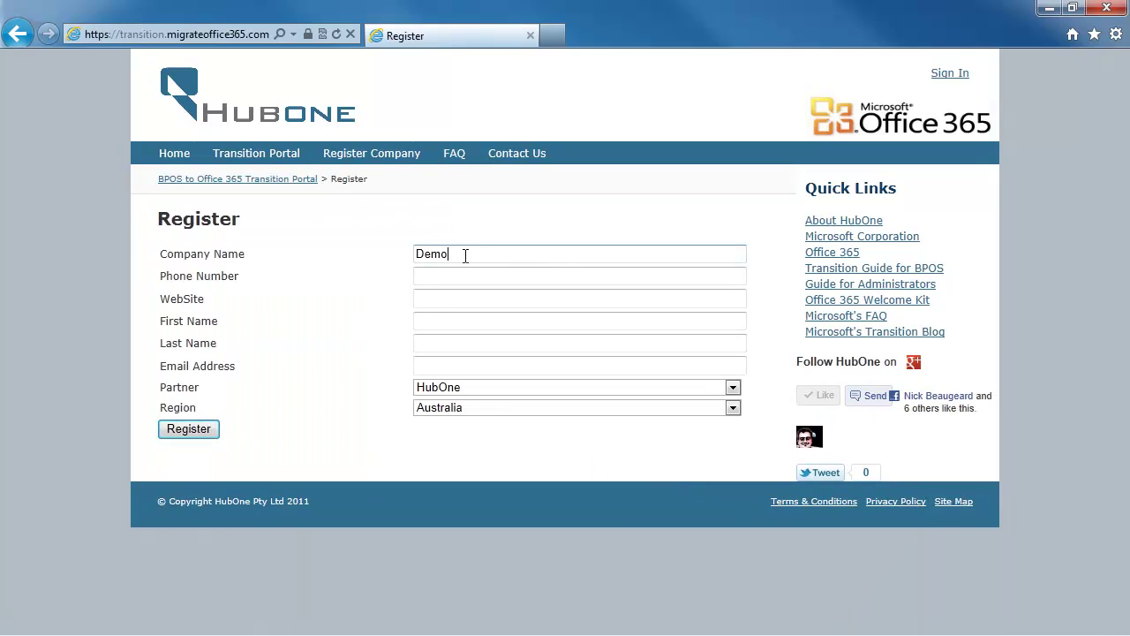
pyautogui.write(' Corporate')
pyautogui.press('BackSpace')
pyautogui.write('ion 4')
pyautogui.press('Tab')
pyautogui.write('+')
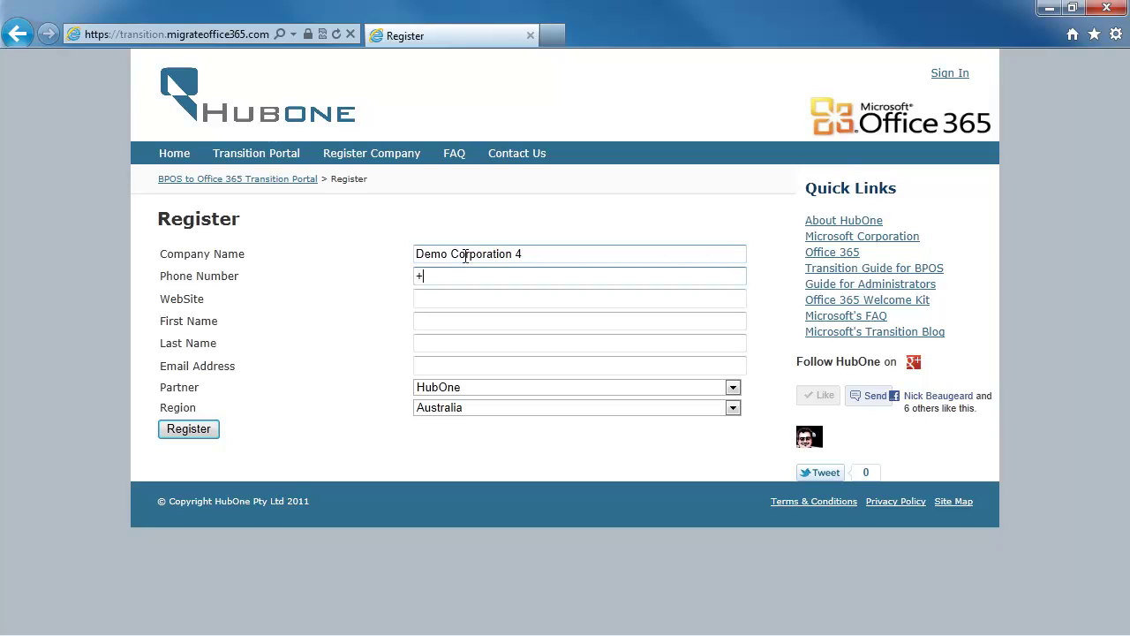
pyautogui.press('Tab')
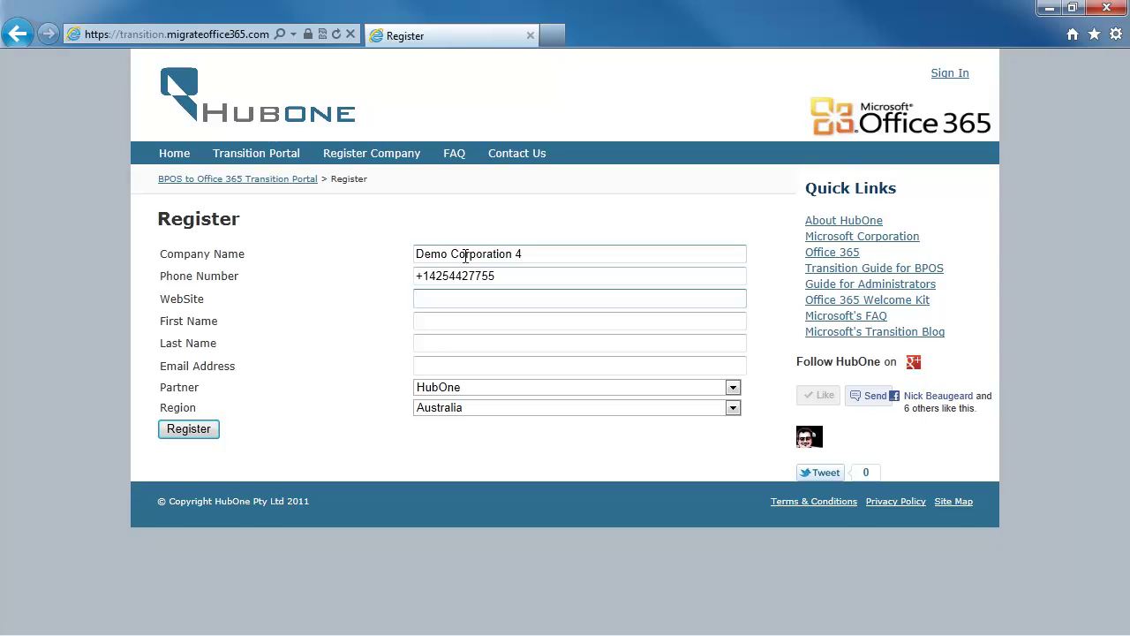
pyautogui.write('www.democorp4.com')
# Fill in the contact's first name, last name and e-mail, then submit the registration.
pyautogui.press('Tab')
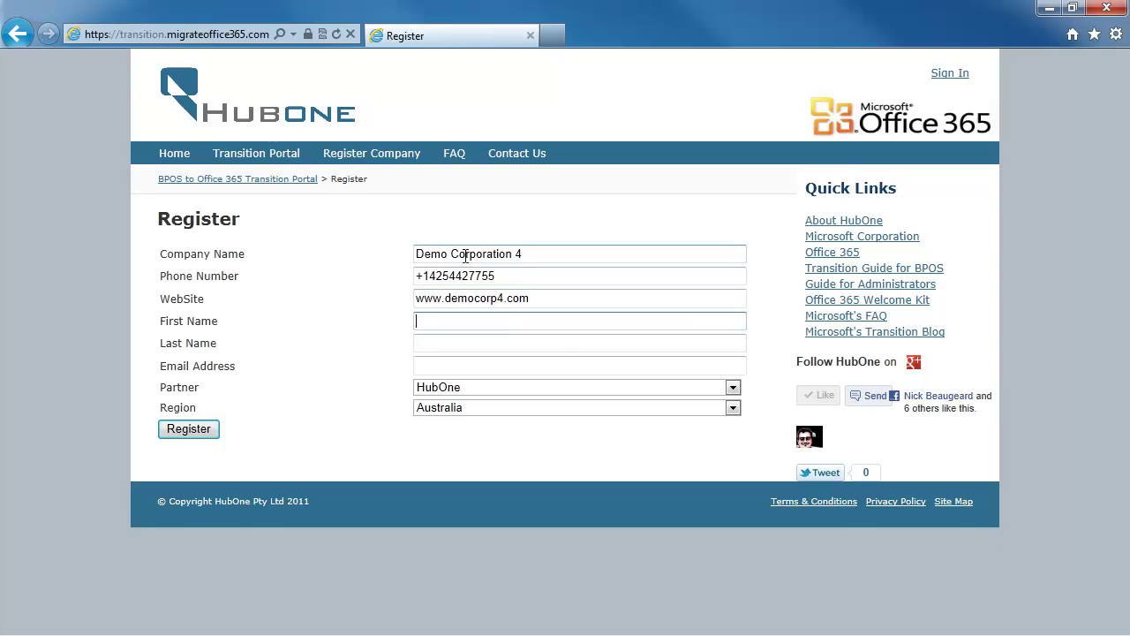
pyautogui.press('Tab')
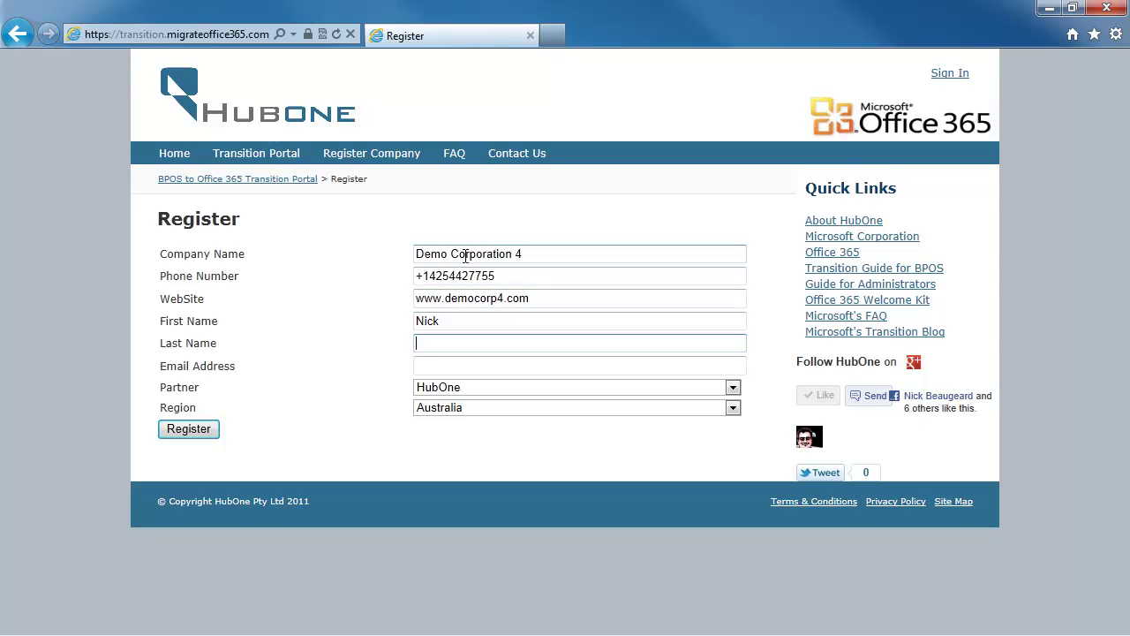
pyautogui.press('Tab')
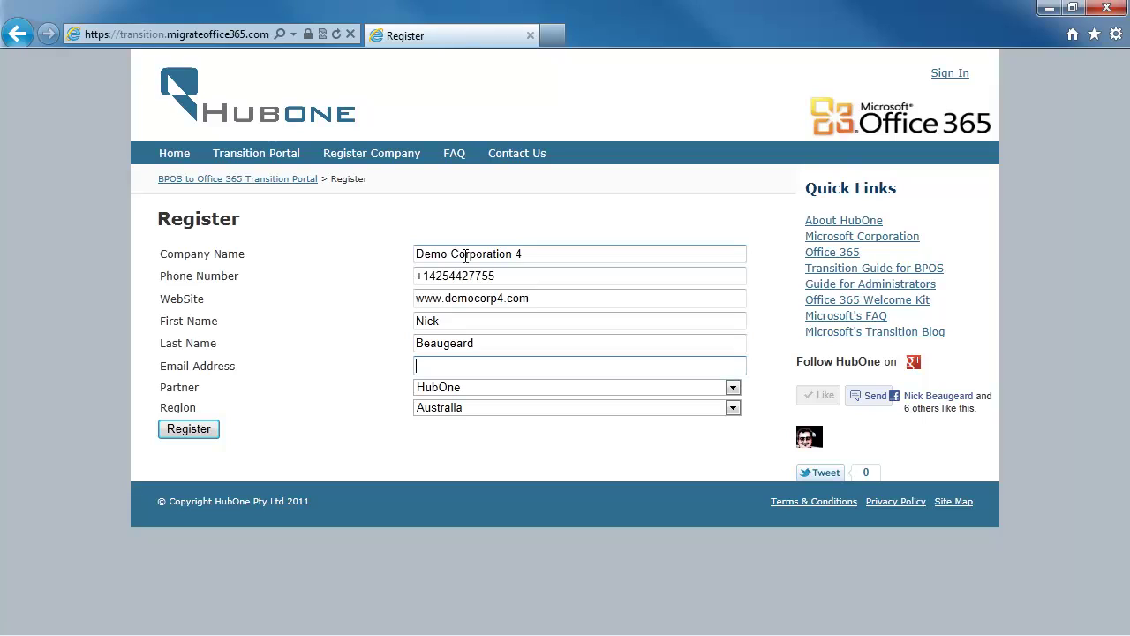
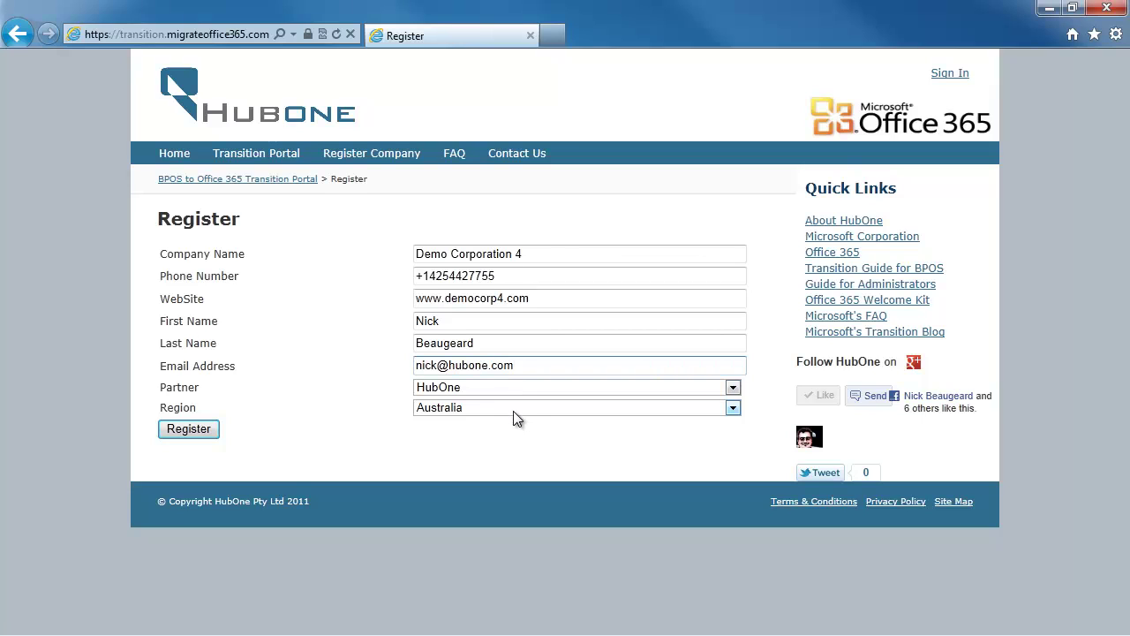
pyautogui.click(197, 433)
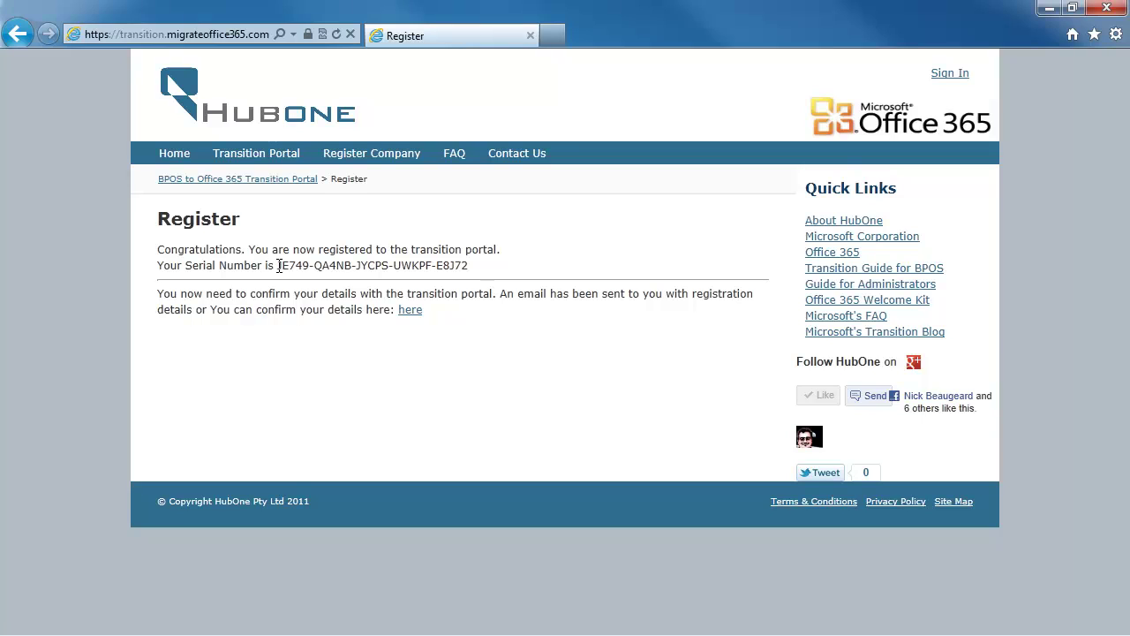
# Select the serial number issued on the confirmation page for copying.
pyautogui.moveTo(279, 265); pyautogui.dragTo(439, 265)
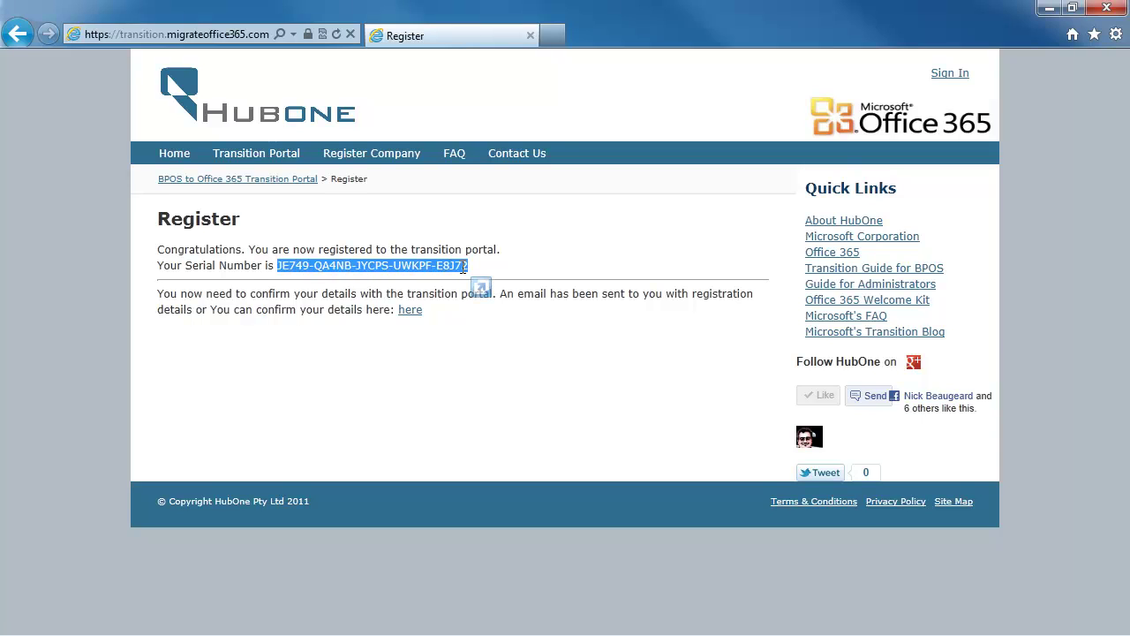
# Follow the 'here' confirmation link and choose Sign In on the Login page.
pyautogui.click(411, 310)
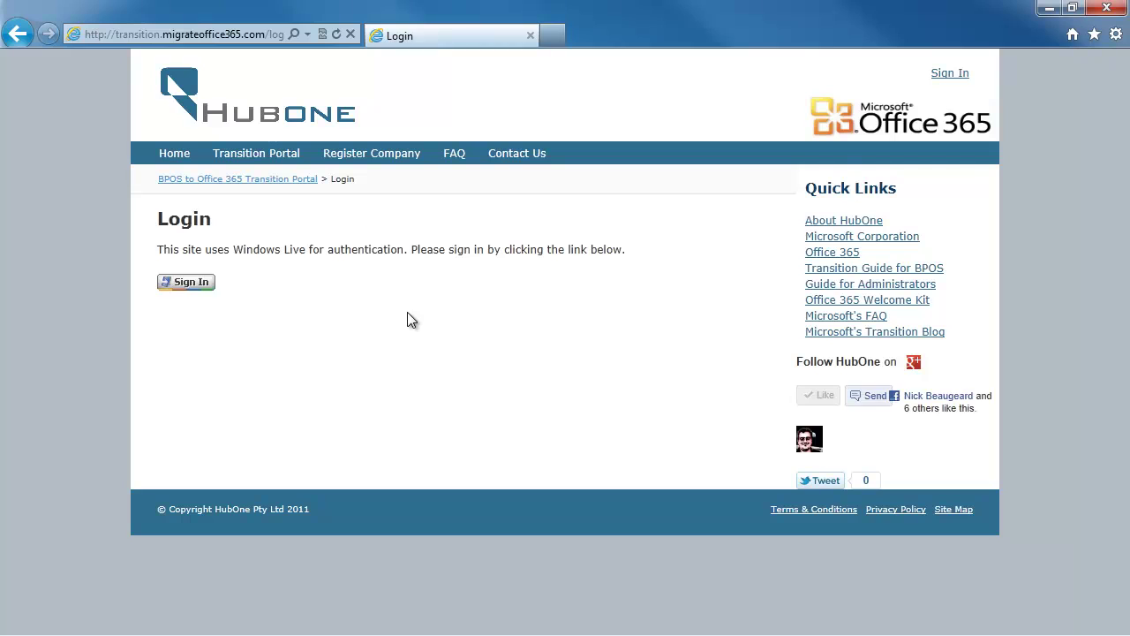
pyautogui.click(188, 282)
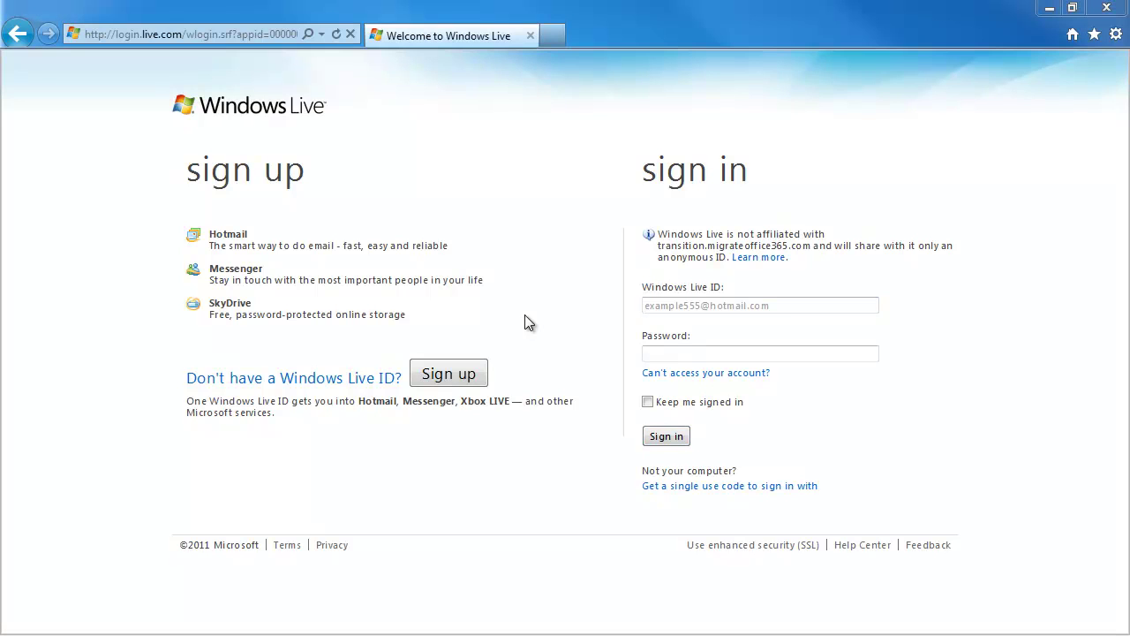
# Sign in to Windows Live with the demo account's ID and password.
pyautogui.click(666, 305)
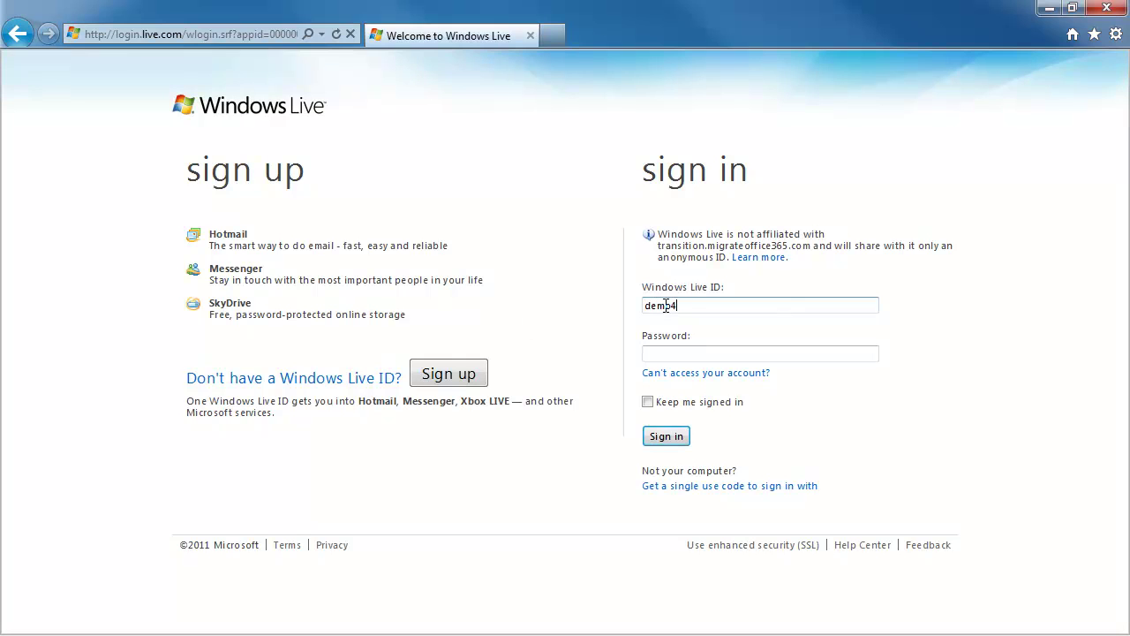
pyautogui.press('Tab')
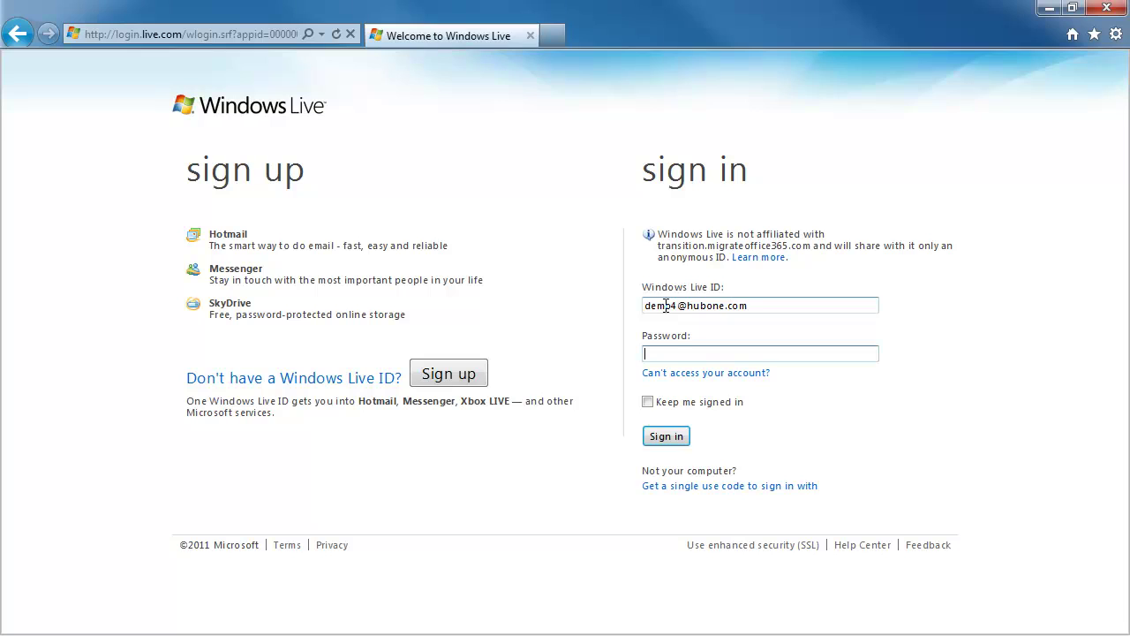
pyautogui.write('********')
pyautogui.click(666, 435)
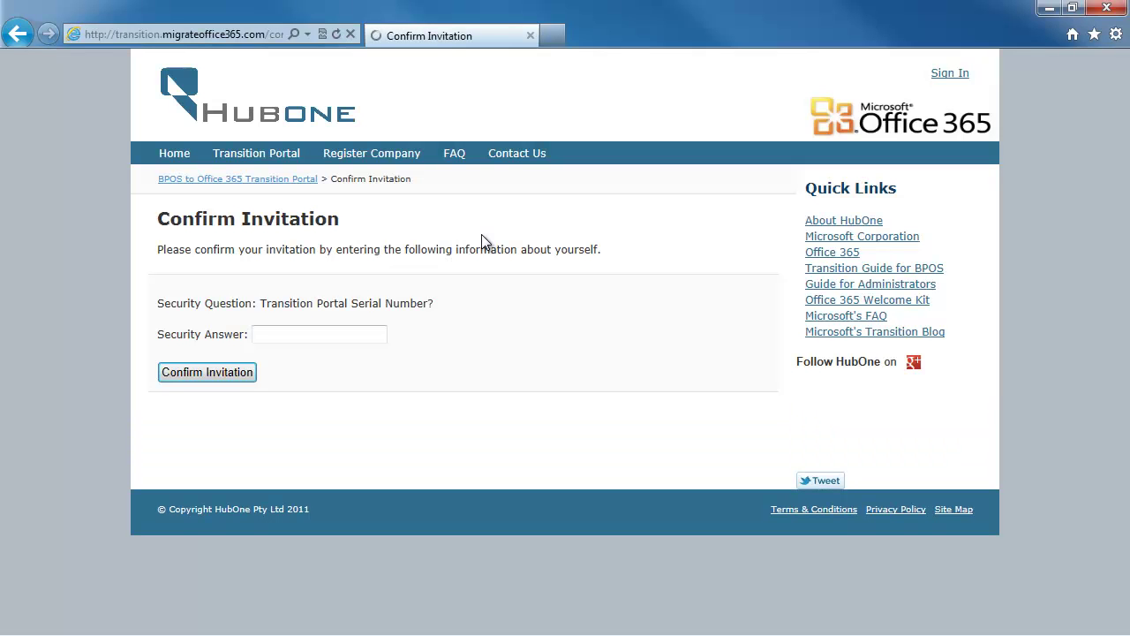
# Paste the copied serial number as the Security Answer and confirm the invitation.
pyautogui.click(284, 332)
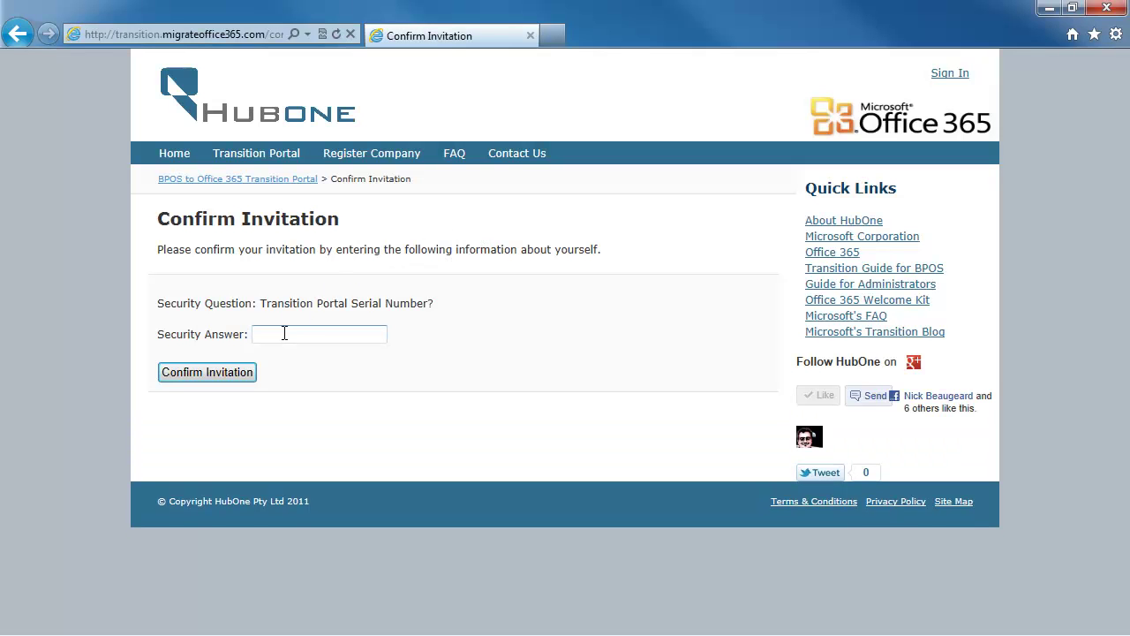
pyautogui.hotkey('ctrl', 'v')
pyautogui.click(227, 368)
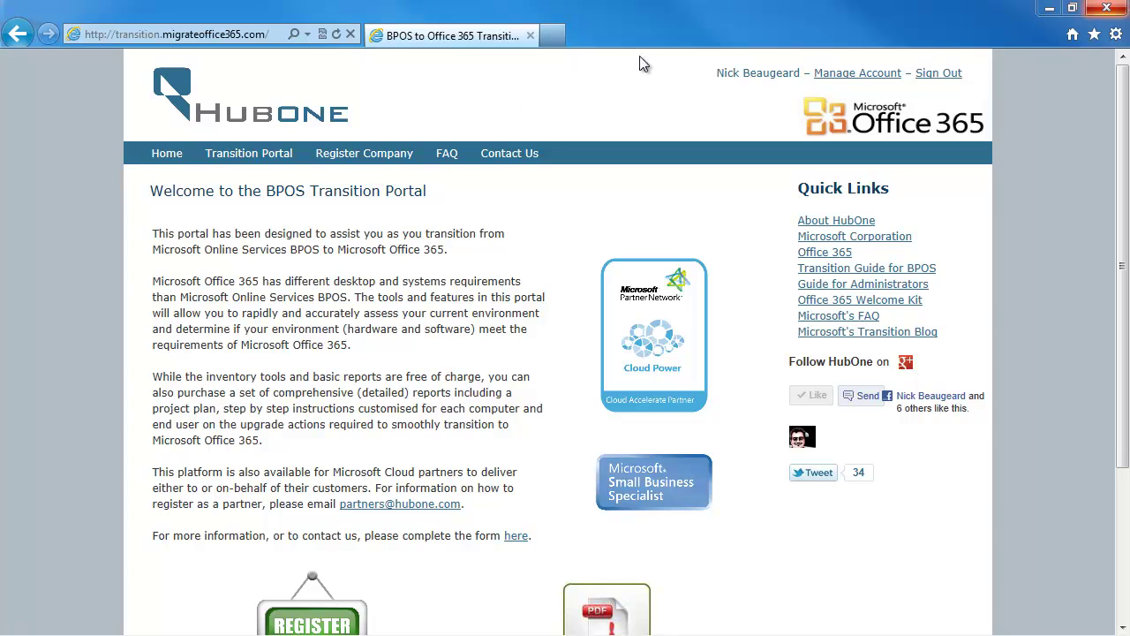
# Go to Transition Portal's Gather/Refresh BPOS Information form and focus the BPOS User Name field.
pyautogui.click(265, 157)
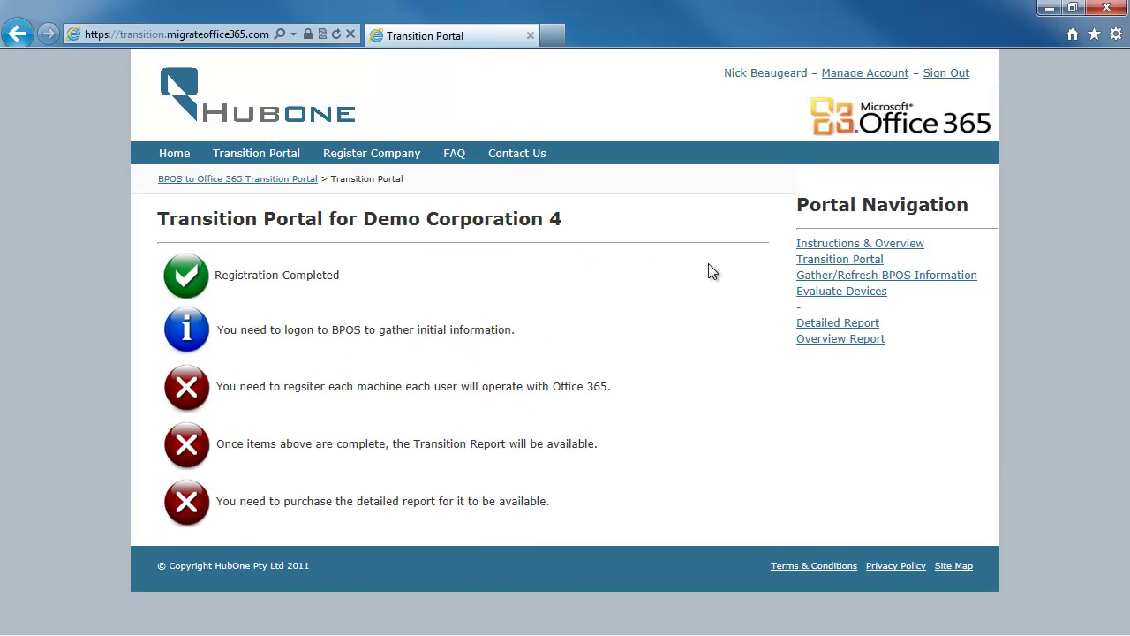
pyautogui.click(851, 276)
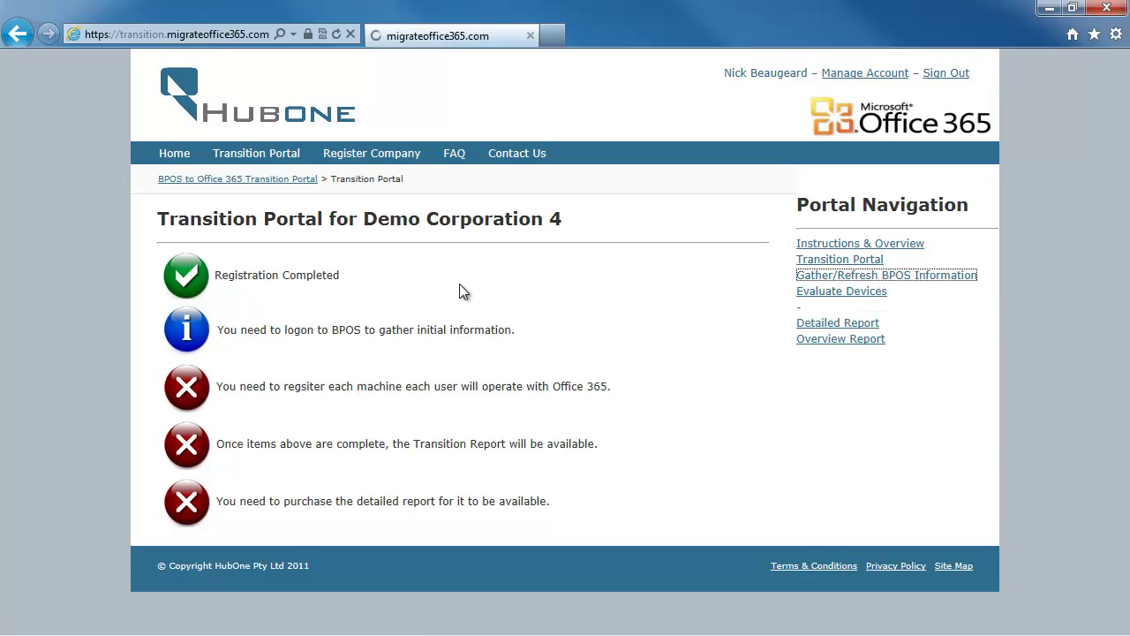
pyautogui.click(341, 307)
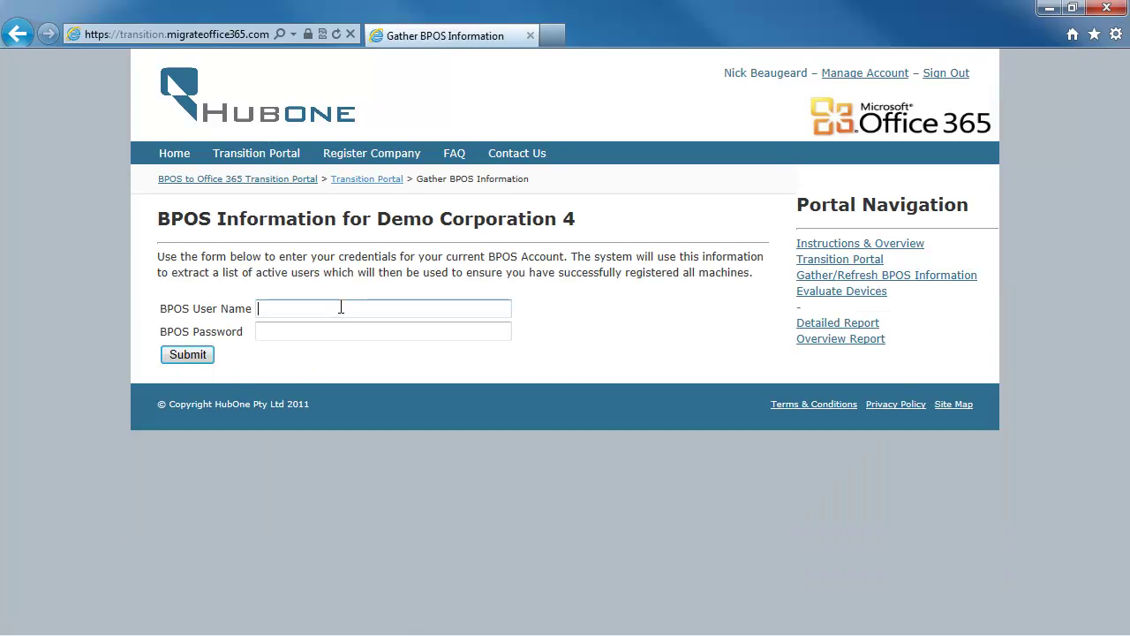
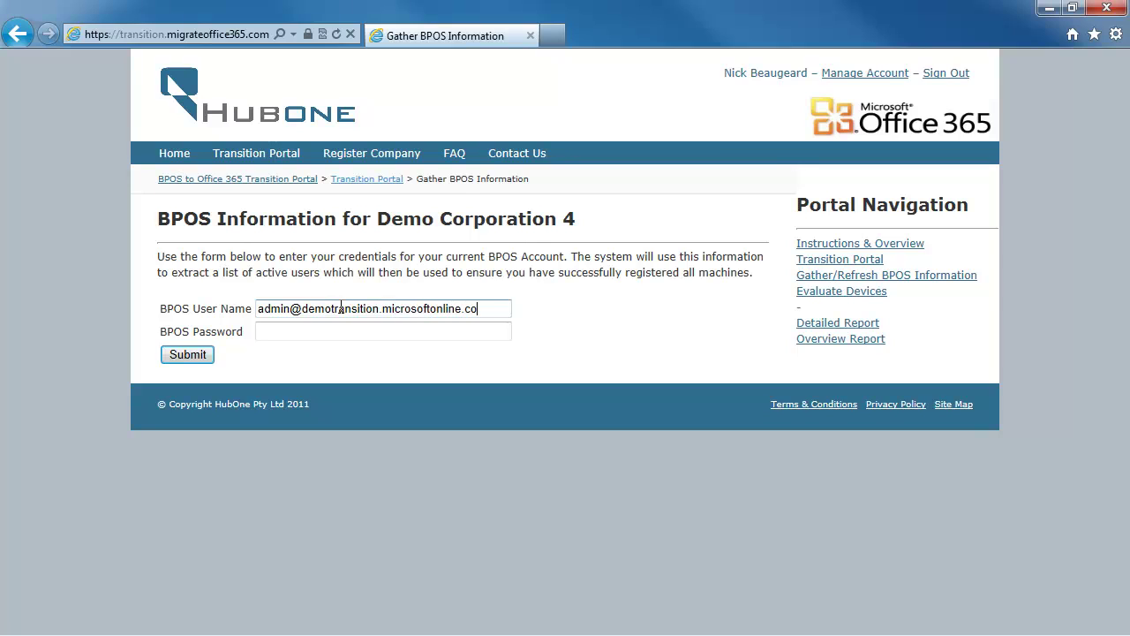
# Submit the BPOS administrator user name and password, declining to save the password in the browser.
pyautogui.press('Tab')
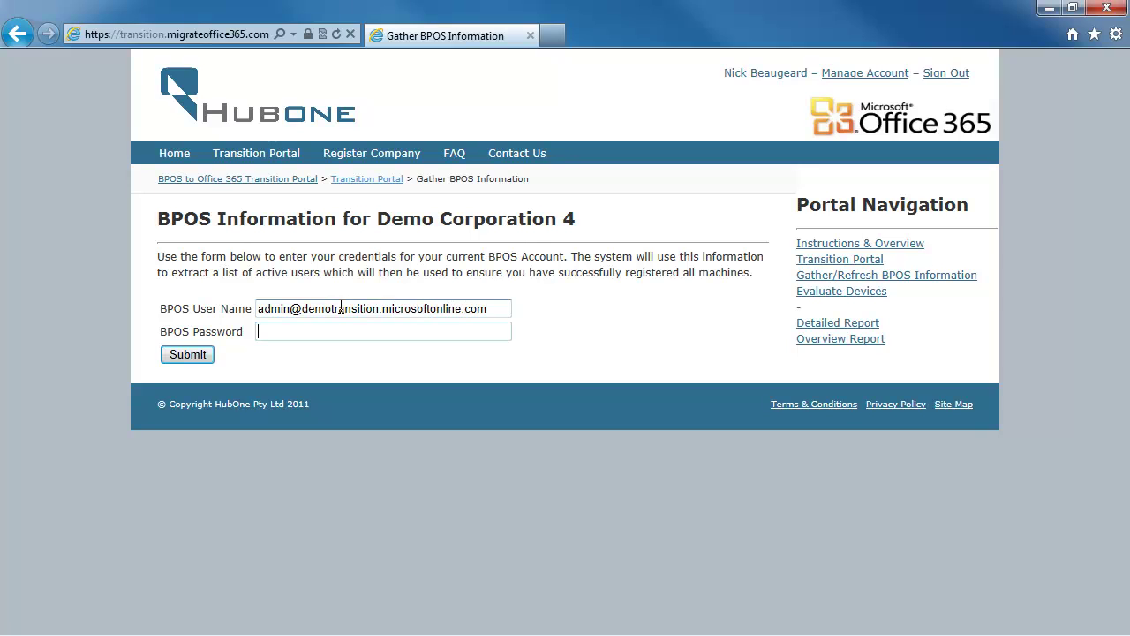
pyautogui.write('********')
pyautogui.click(212, 358)
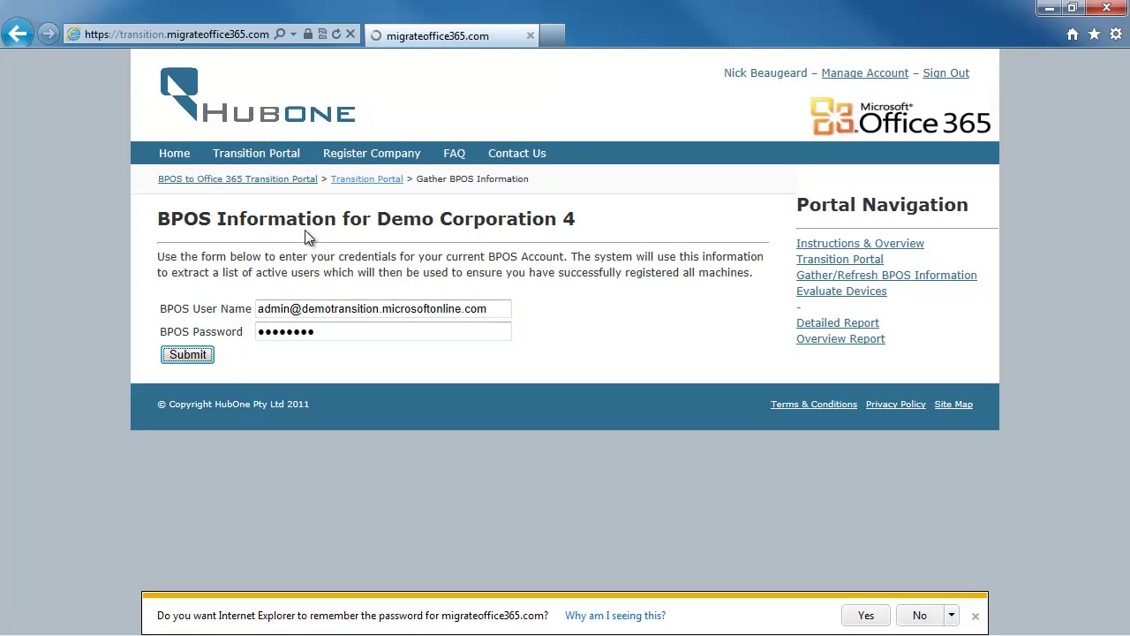
pyautogui.click(933, 615)
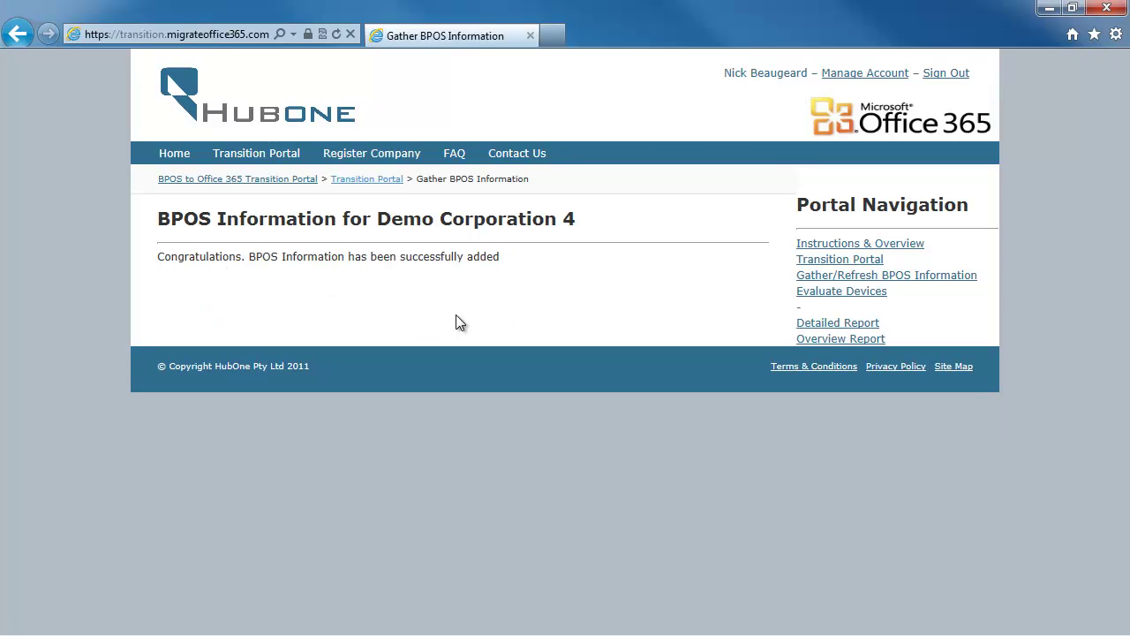
# From the Overview Report, start a new-device report for the third user with no information.
pyautogui.click(825, 340)
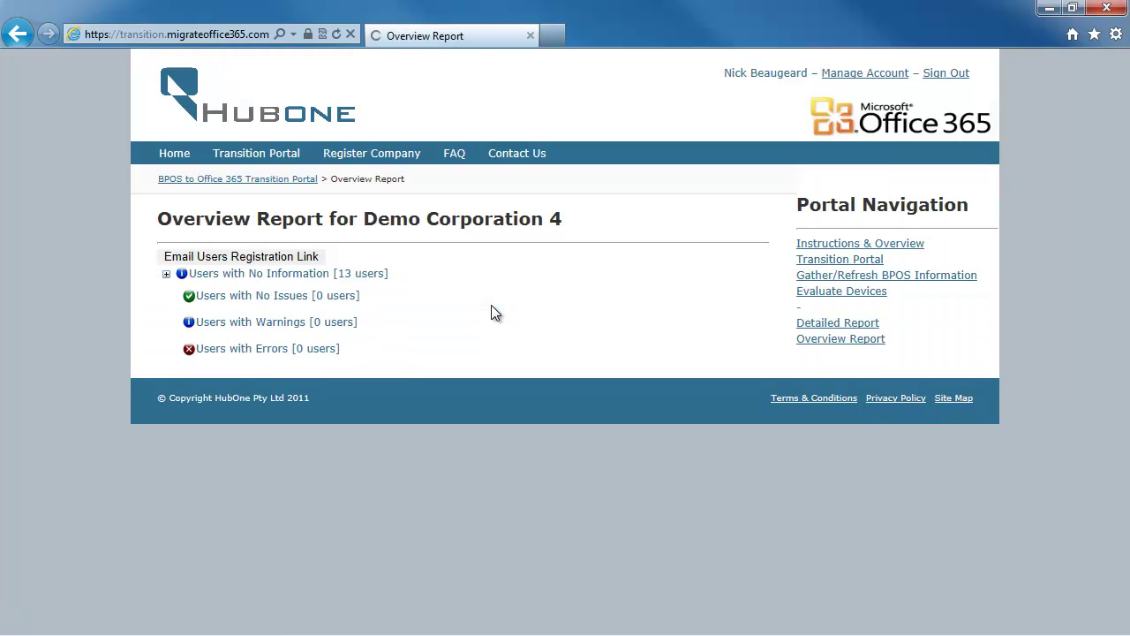
pyautogui.click(165, 274)
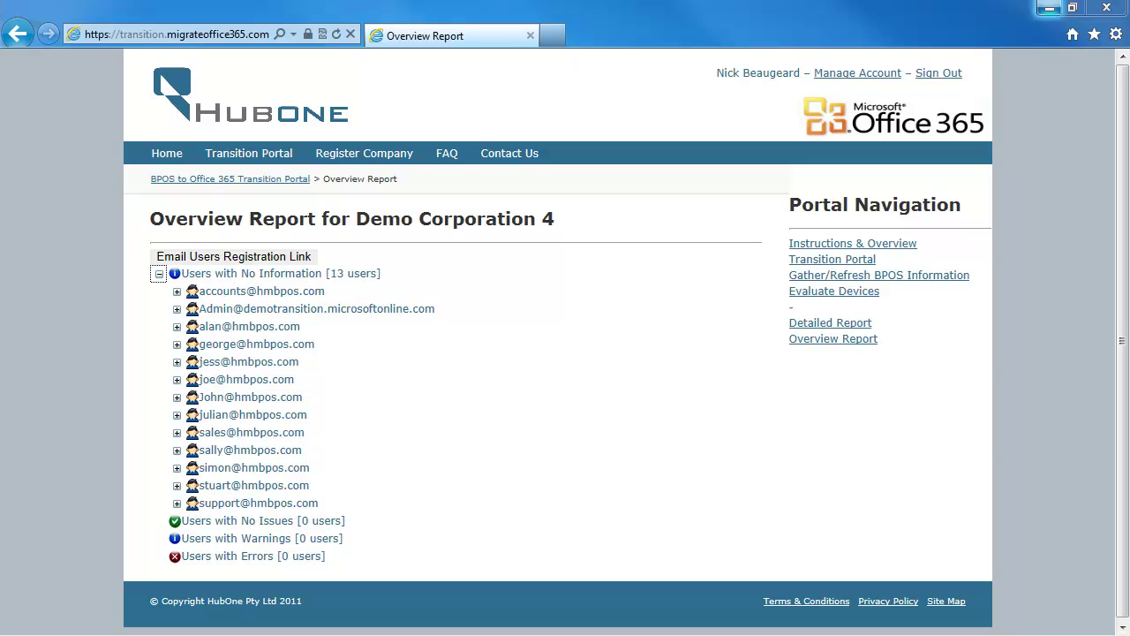
pyautogui.click(177, 327)
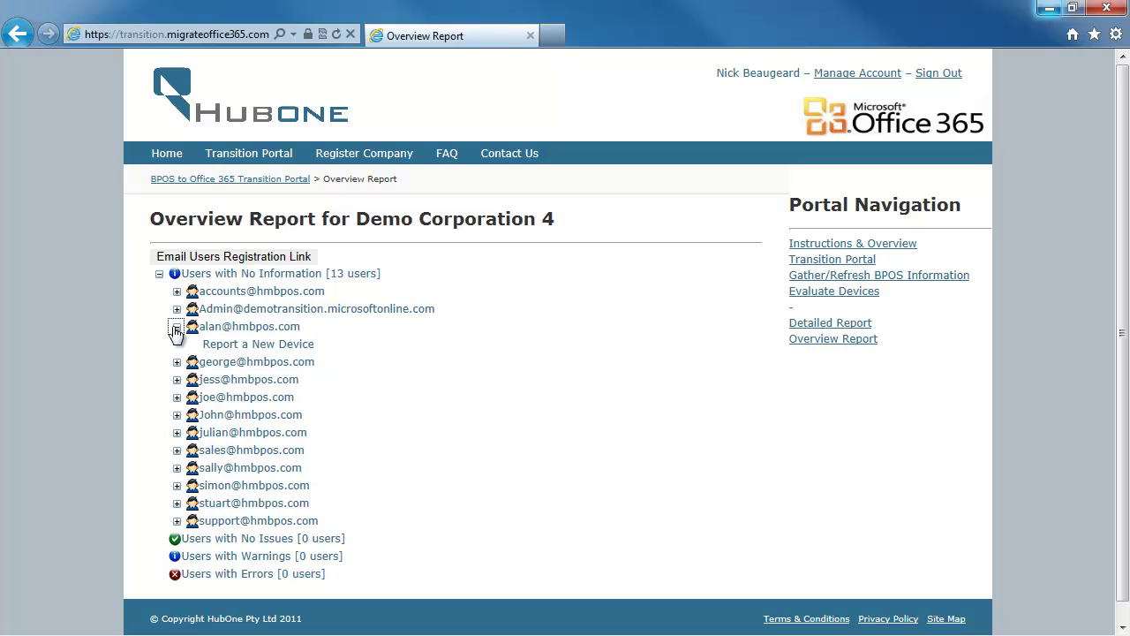
pyautogui.click(237, 344)
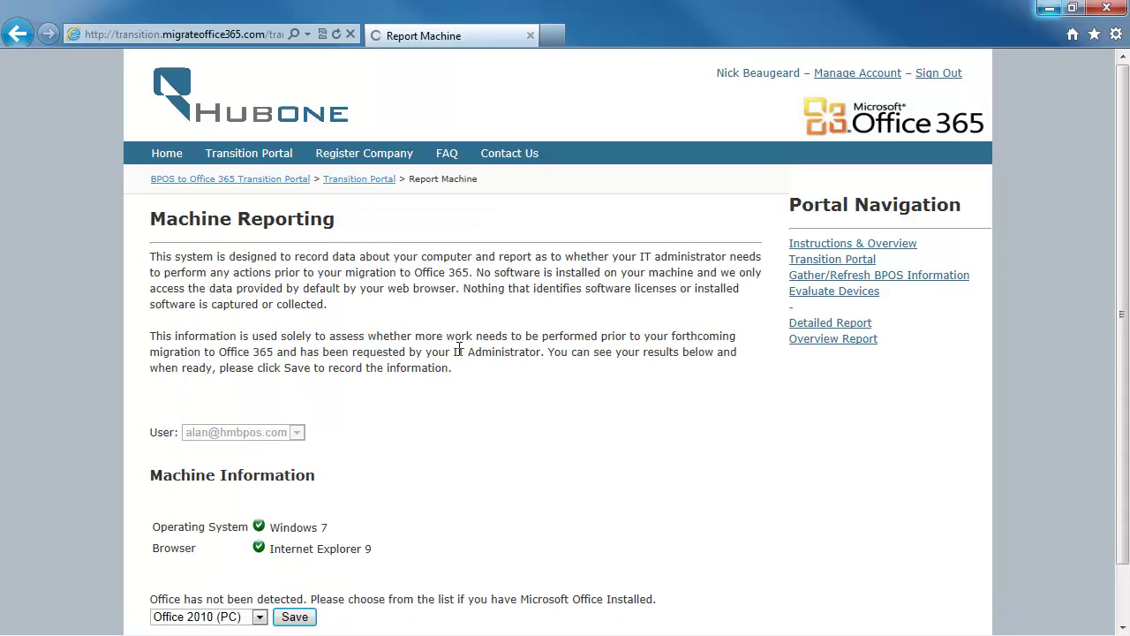
# Save the machine details with Office 2010 (PC) and return to the Overview Report.
pyautogui.scroll(-3, 421, 355)
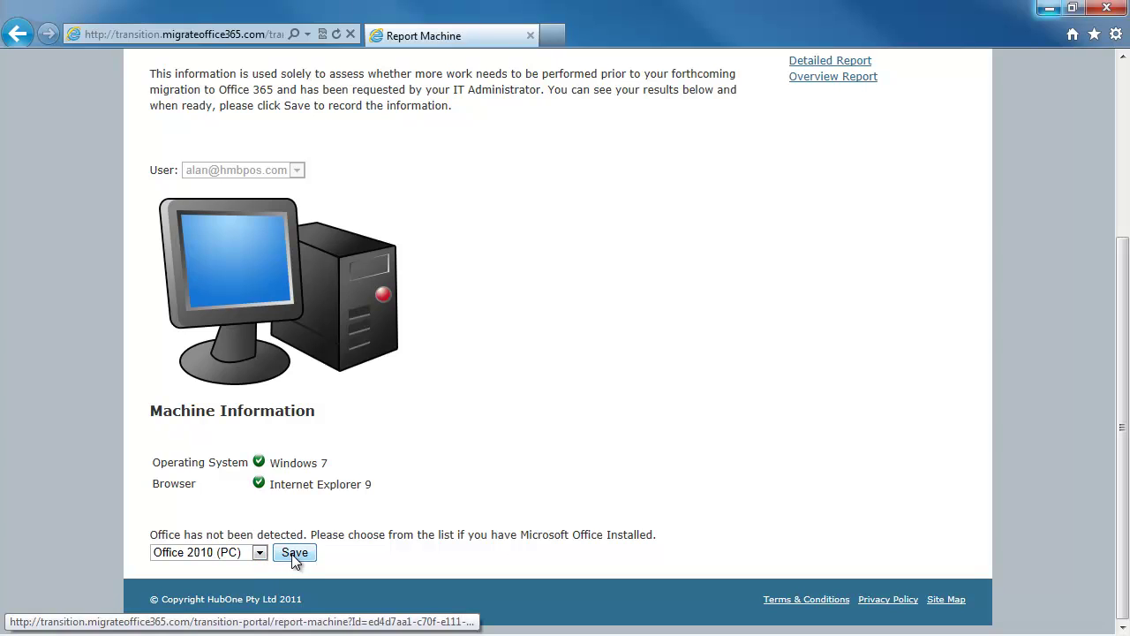
pyautogui.click(294, 553)
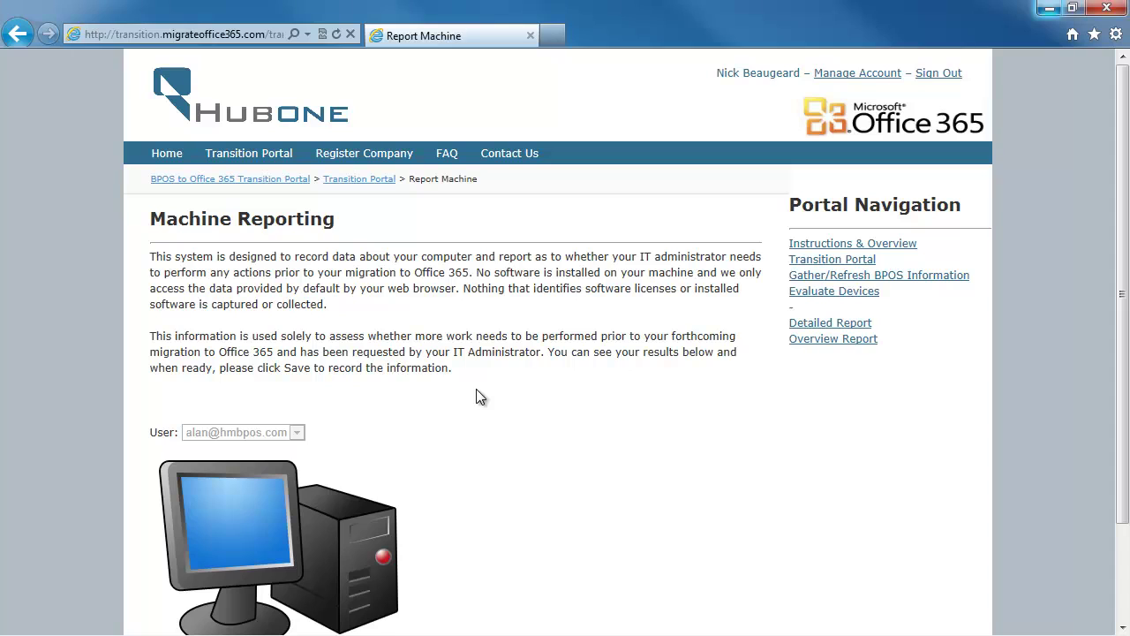
pyautogui.click(821, 341)
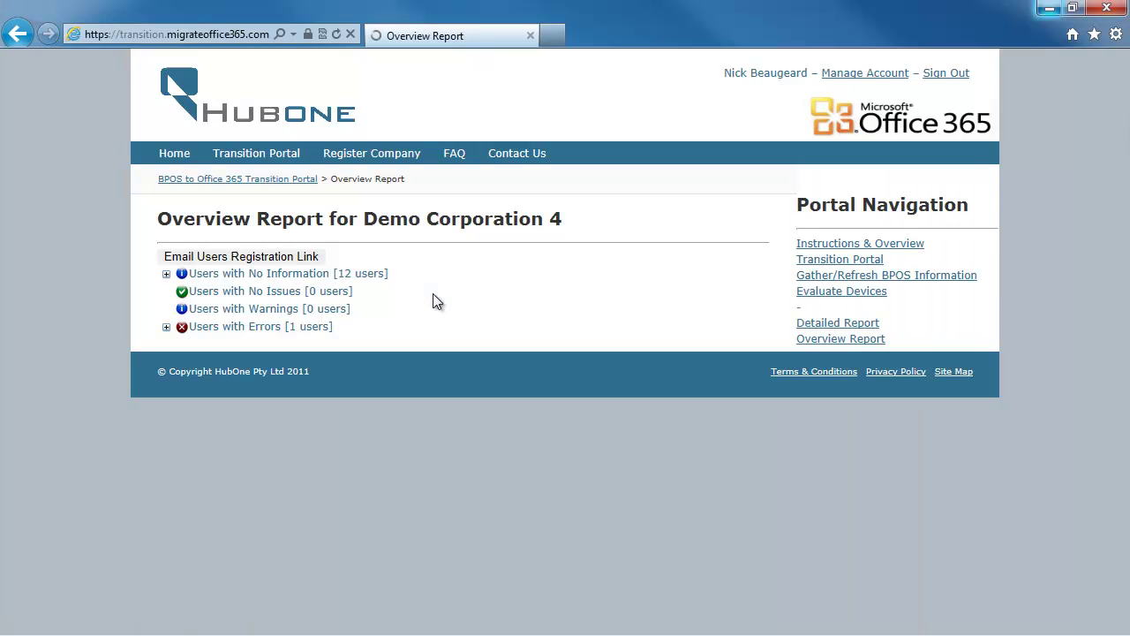
# Copy the shortcut of the third no-information user's Report a New Device link.
pyautogui.click(166, 274)
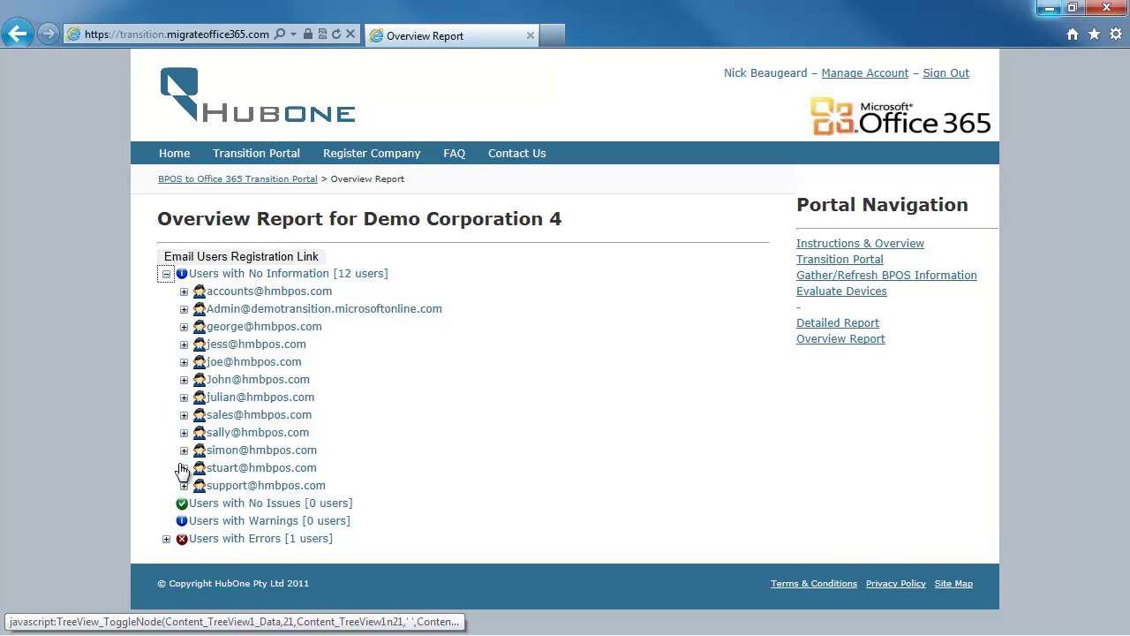
pyautogui.click(183, 326)
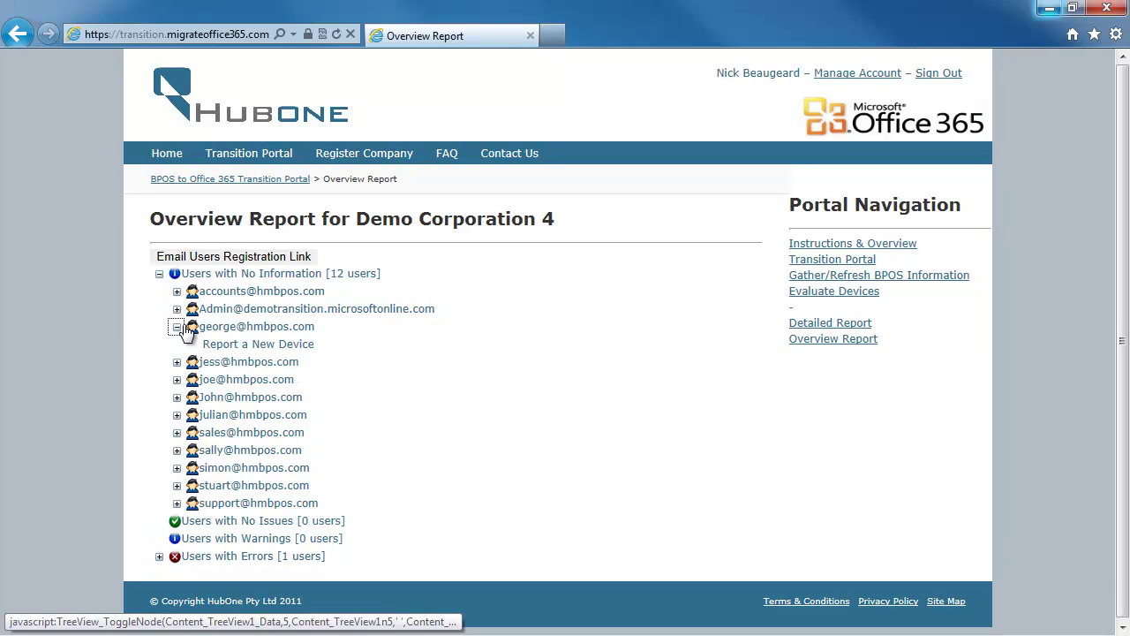
pyautogui.rightClick(245, 347)
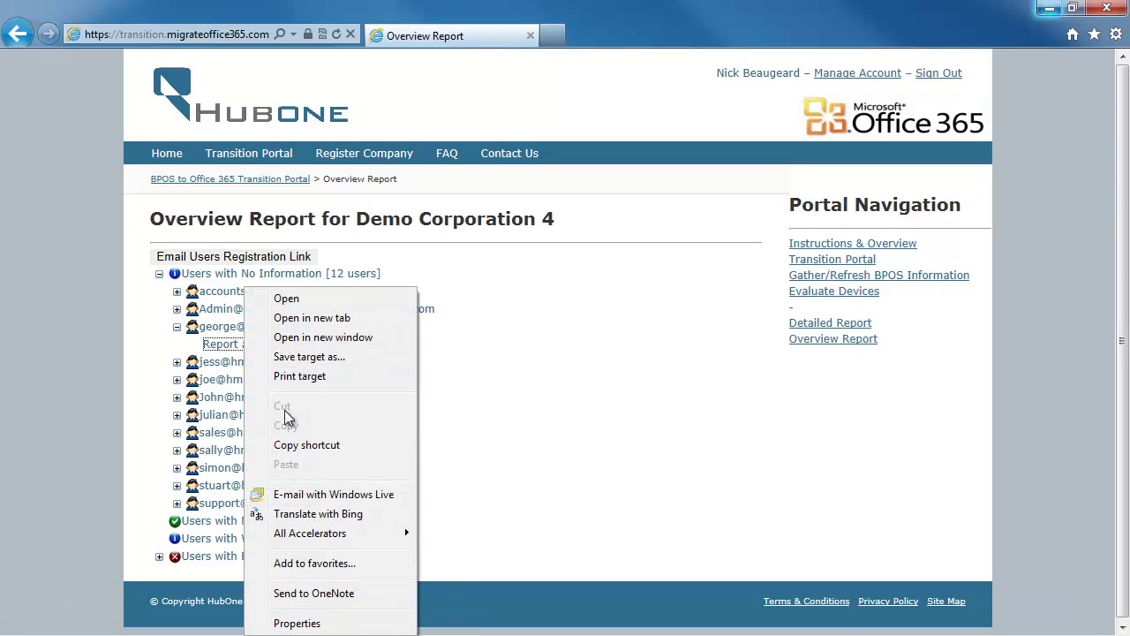
pyautogui.click(303, 447)
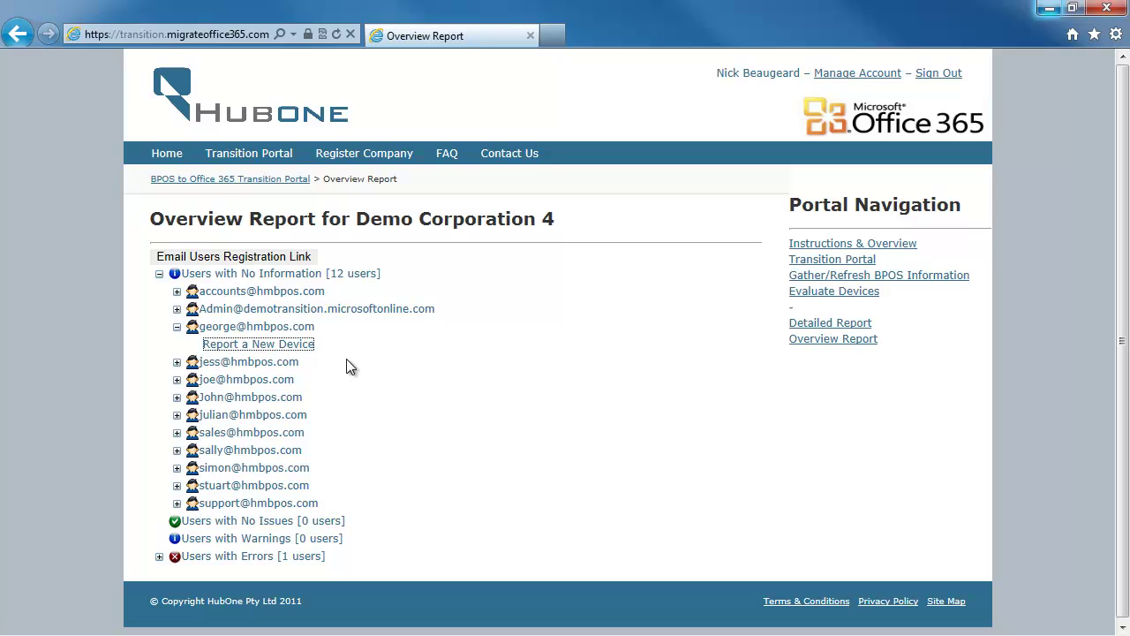
pyautogui.click(834, 290)
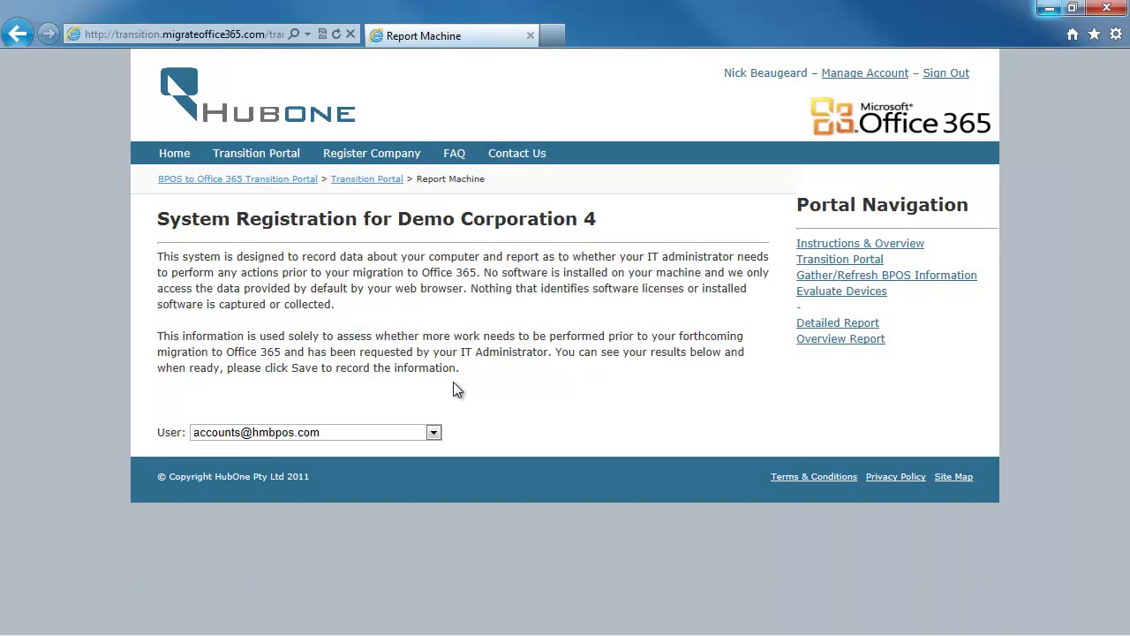
pyautogui.click(435, 434)
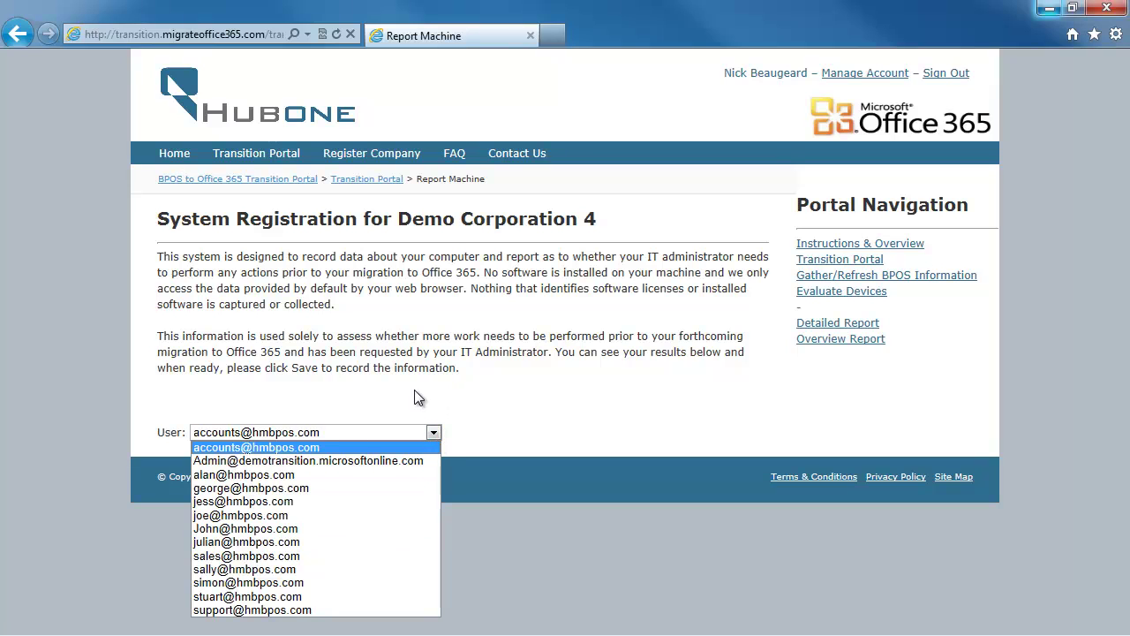
pyautogui.click(303, 527)
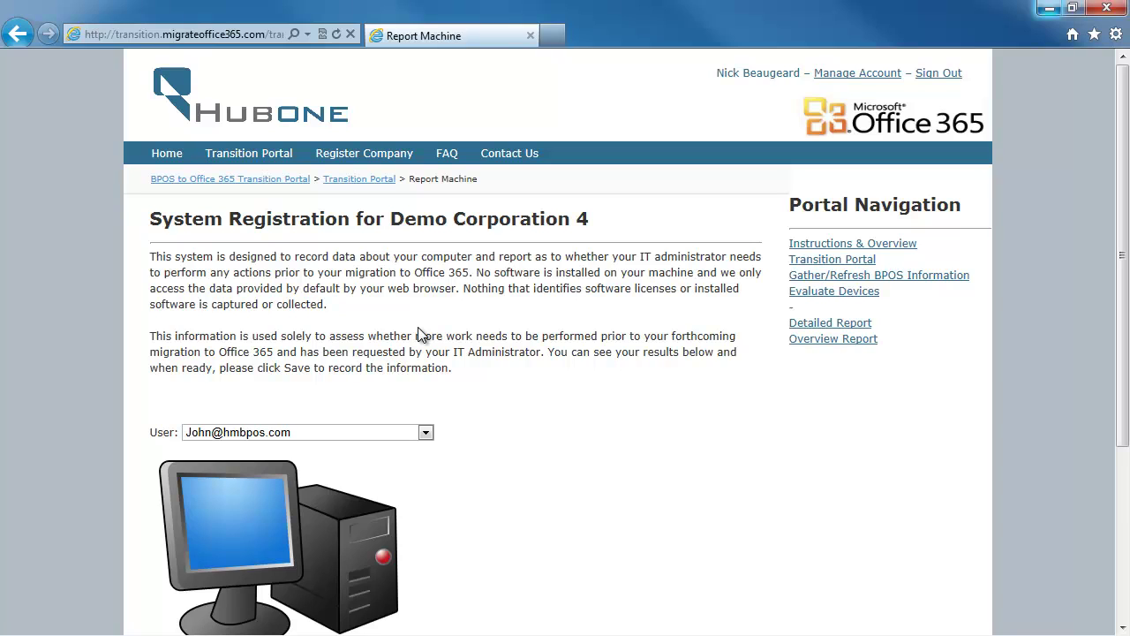
pyautogui.scroll(-3, 417, 327)
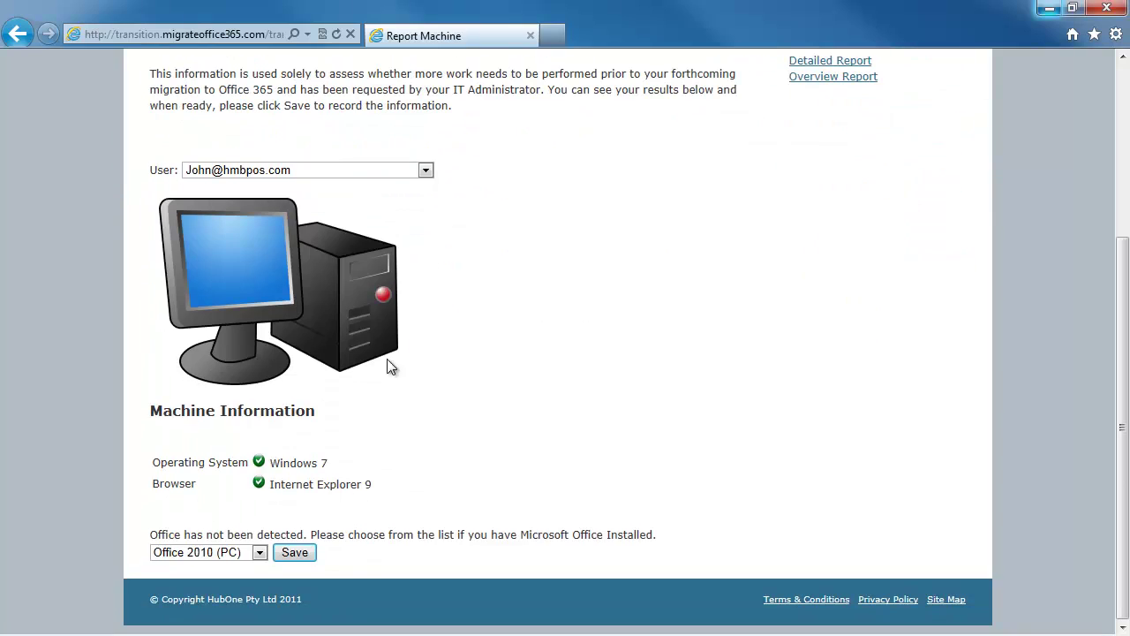
pyautogui.scroll(3, 468, 169)
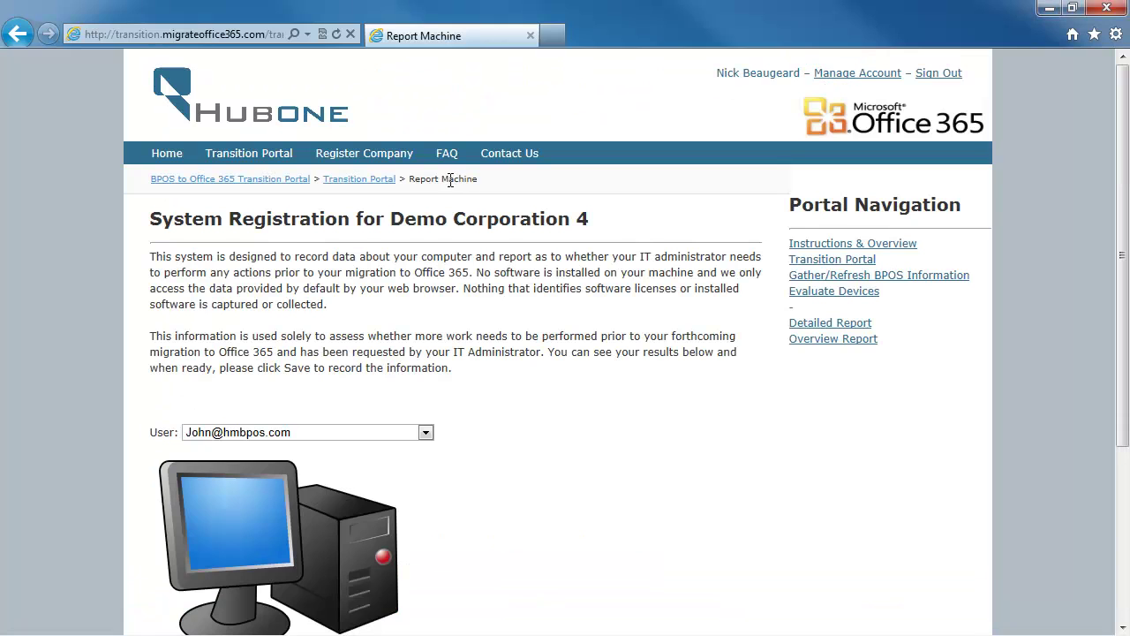
pyautogui.click(834, 339)
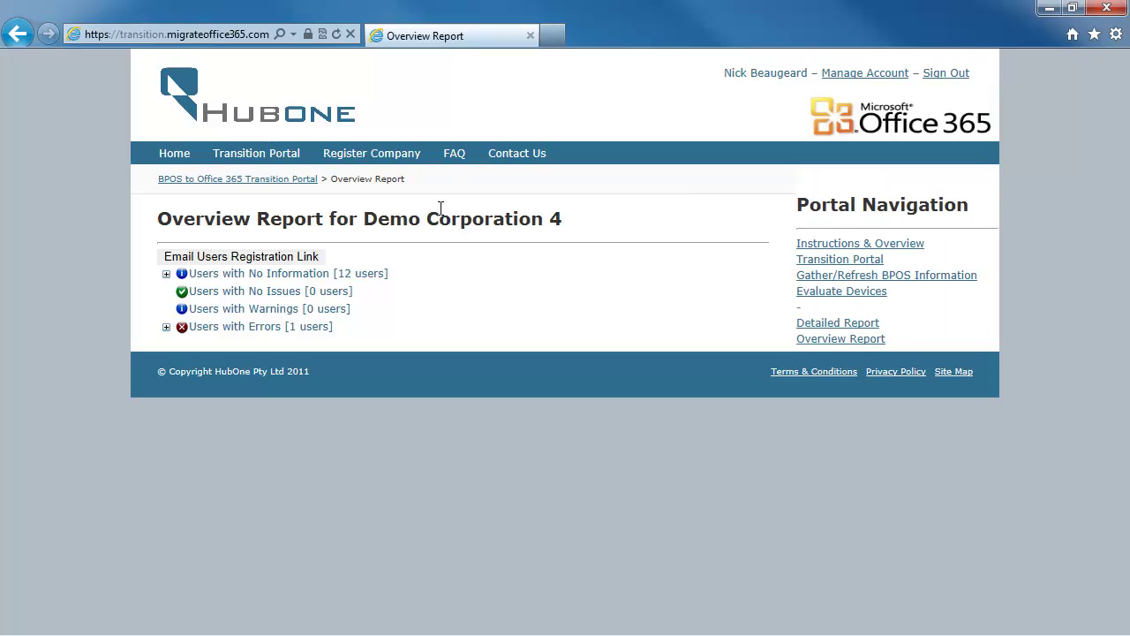
# Email registration links to the two users listed just above and below Sales.
pyautogui.click(240, 259)
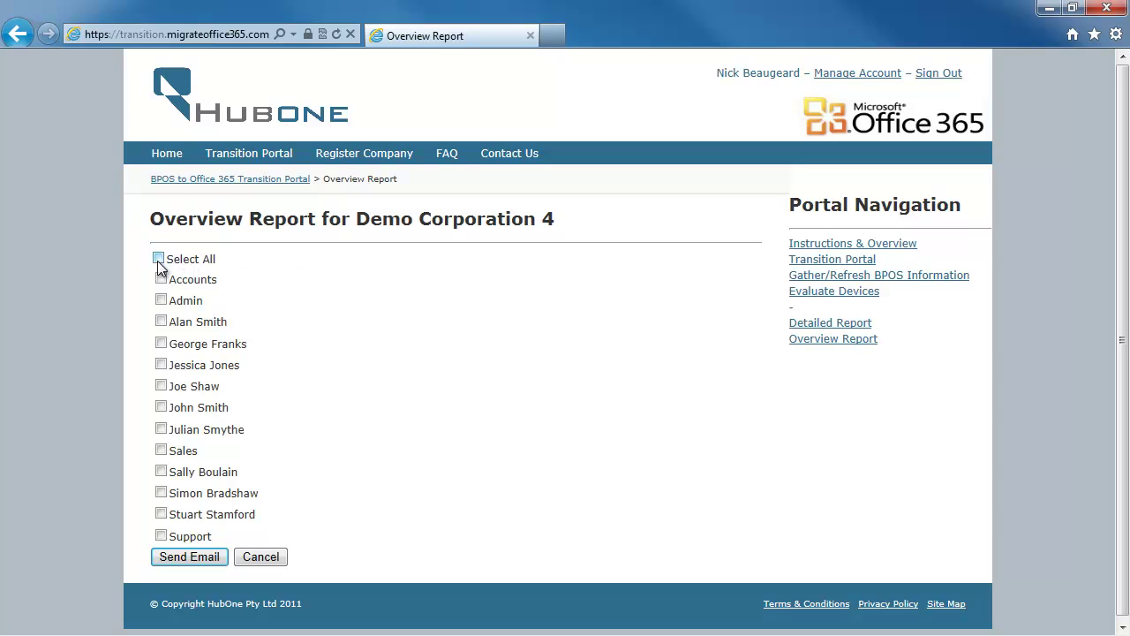
pyautogui.click(161, 470)
pyautogui.click(160, 428)
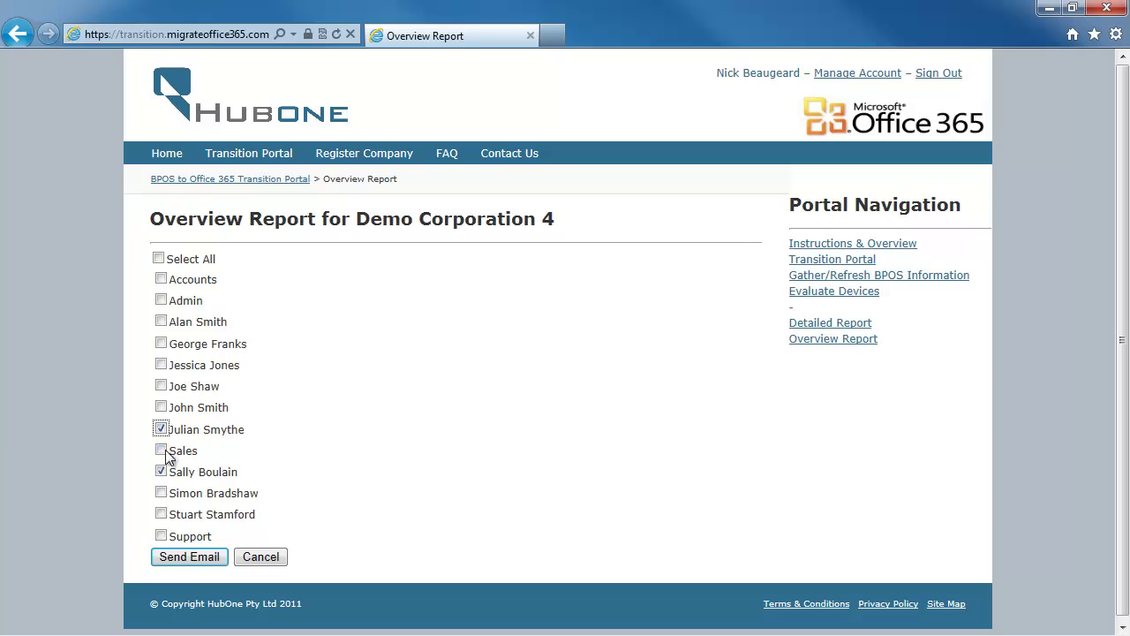
pyautogui.click(199, 556)
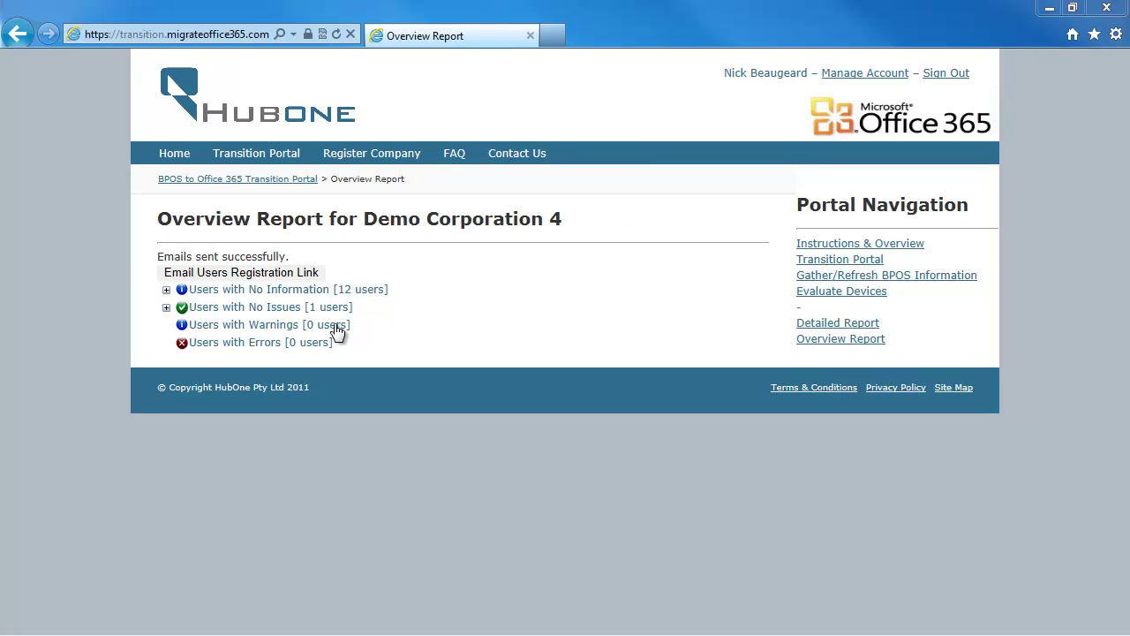
# Expand Users with No Issues to check device results, then go to the Detailed Report page.
pyautogui.click(166, 309)
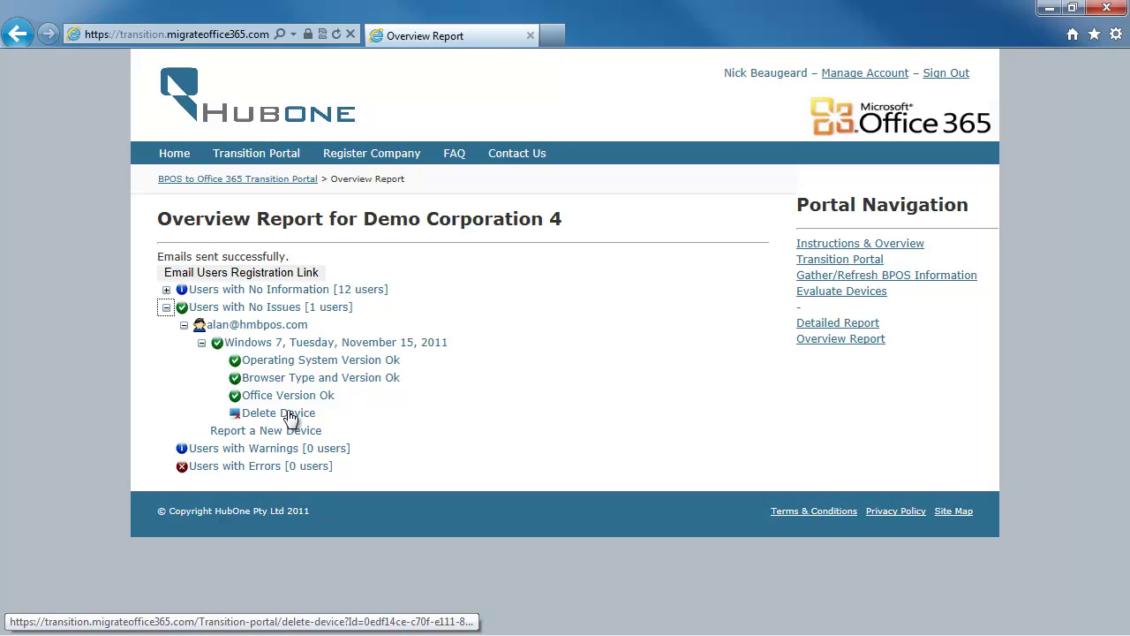
pyautogui.click(828, 332)
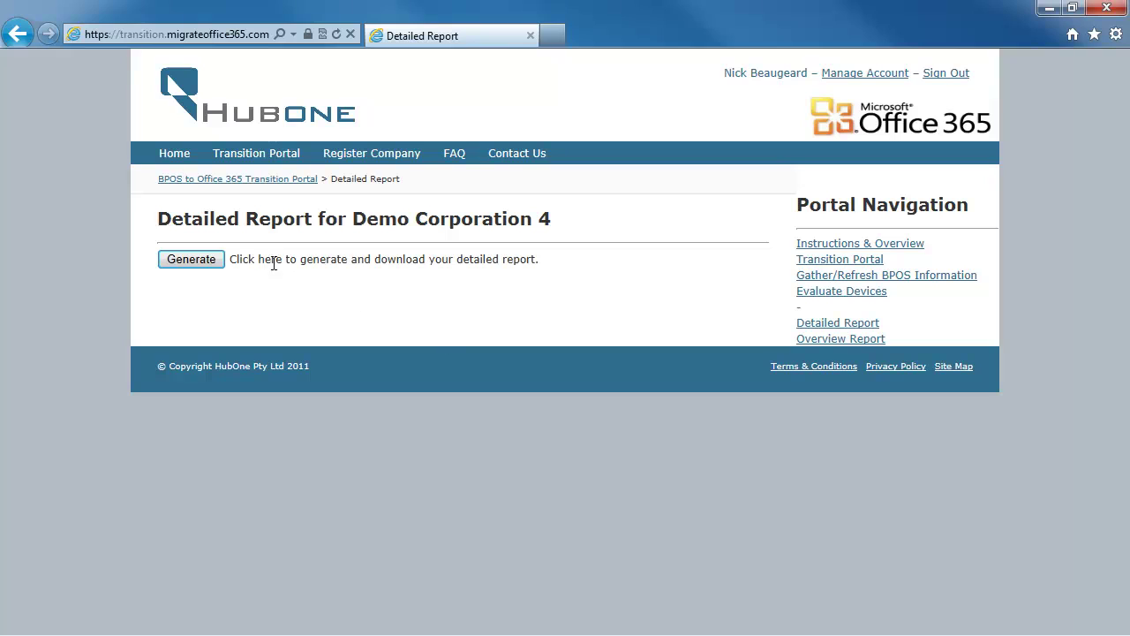
# Generate the Demo Corporation 4 detailed report and open it as the 49-page PDF.
pyautogui.click(197, 261)
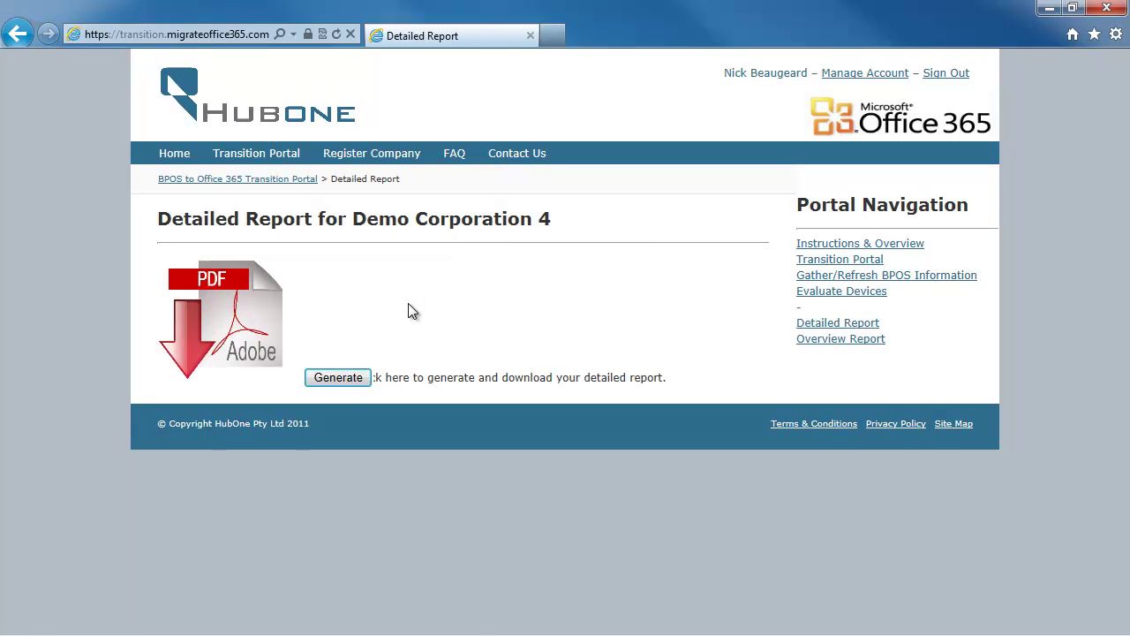
pyautogui.click(245, 329)
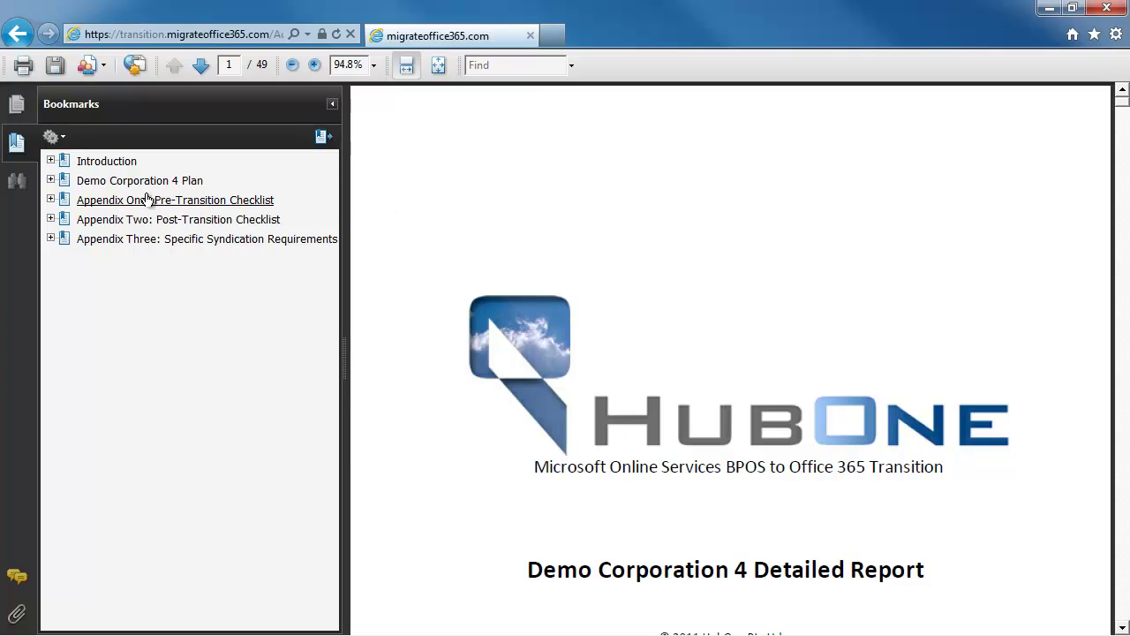
# Expand the Demo Corporation 4 Plan bookmarks and visit Summary Information and Pre-Transition Activities.
pyautogui.click(50, 181)
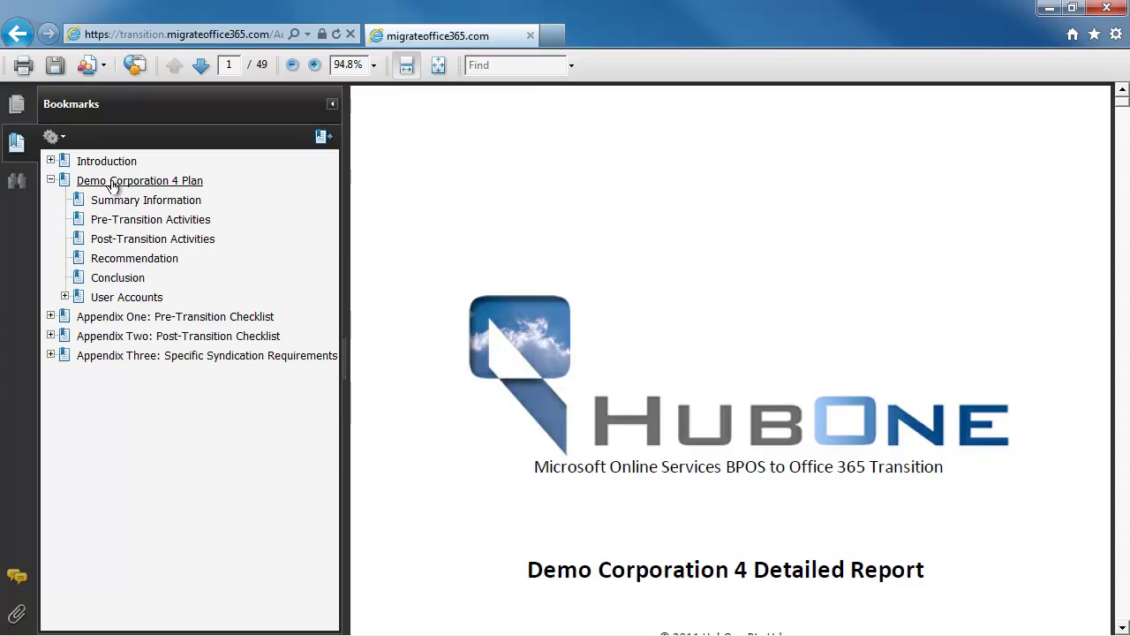
pyautogui.click(133, 182)
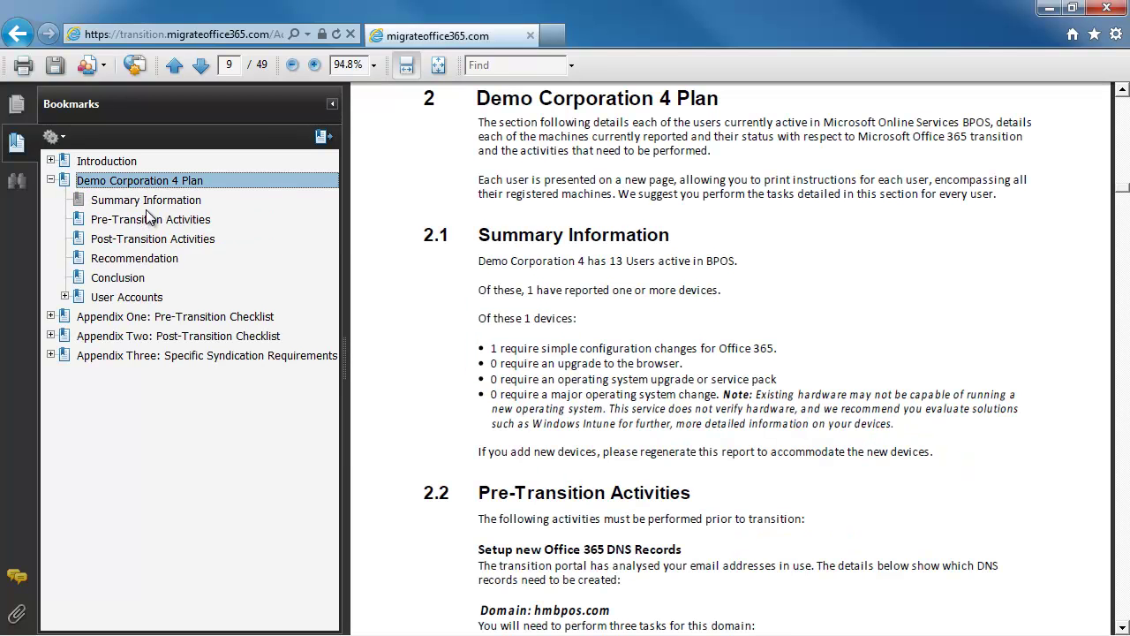
pyautogui.click(145, 203)
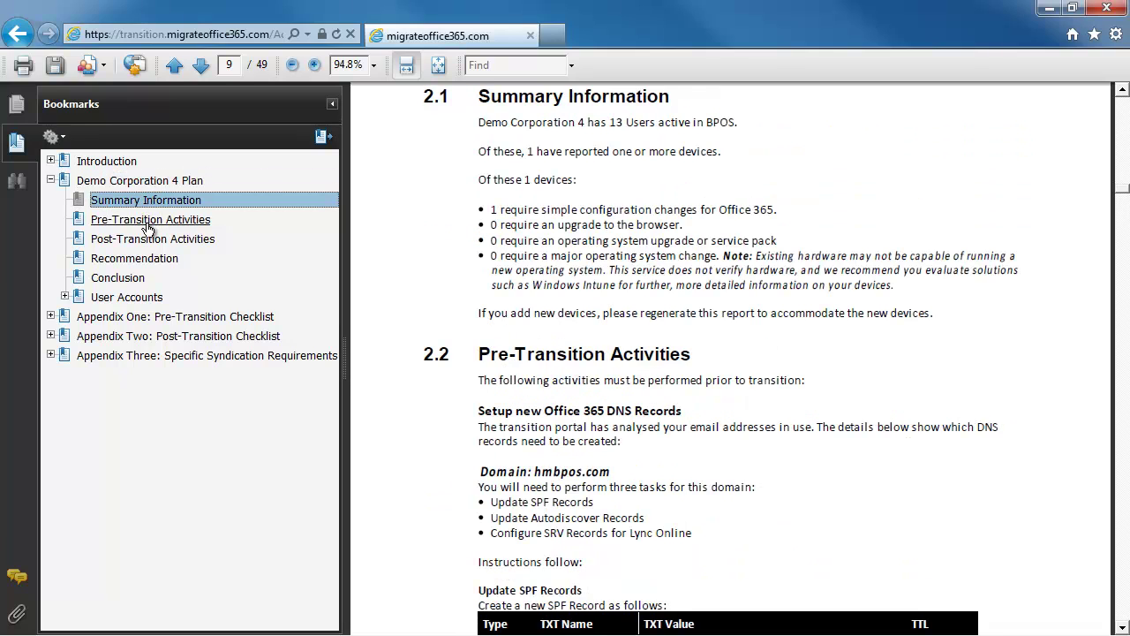
pyautogui.click(148, 222)
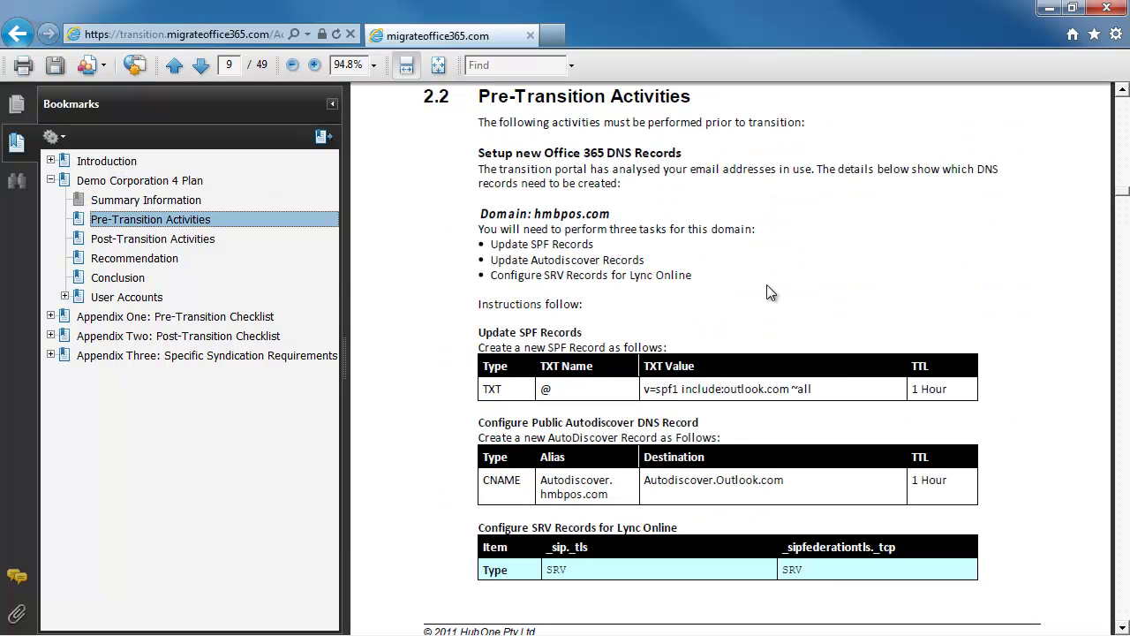
# Scroll the report to page 14, section 2.6.3's user with a Windows 7 system.
pyautogui.click(712, 267)
pyautogui.scroll(-4, 702, 274)
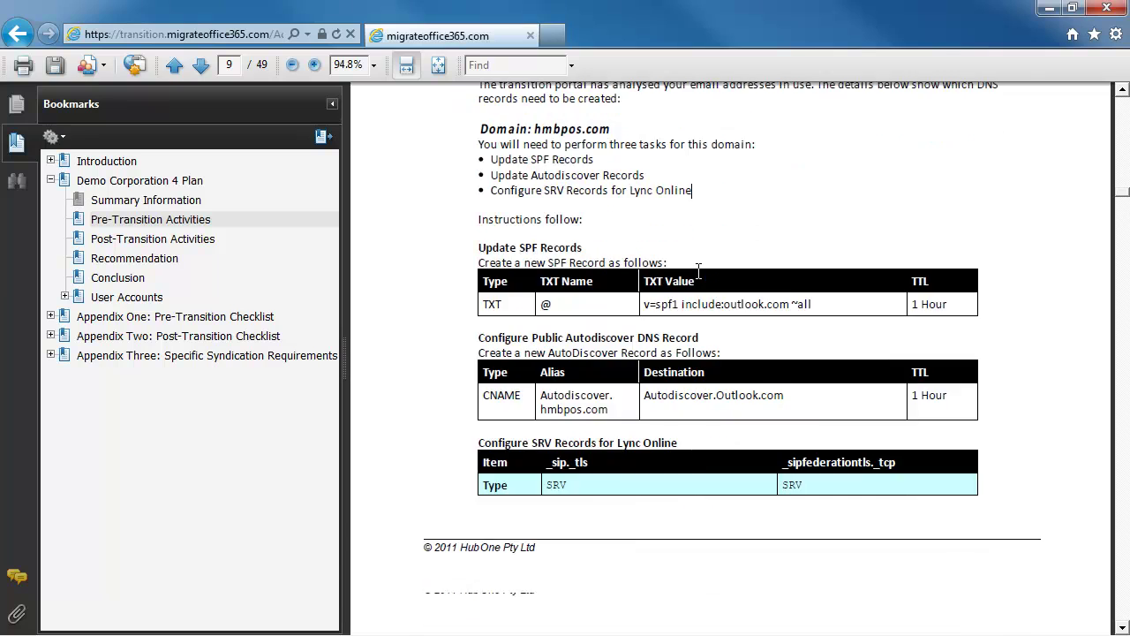
pyautogui.scroll(-10, 698, 278)
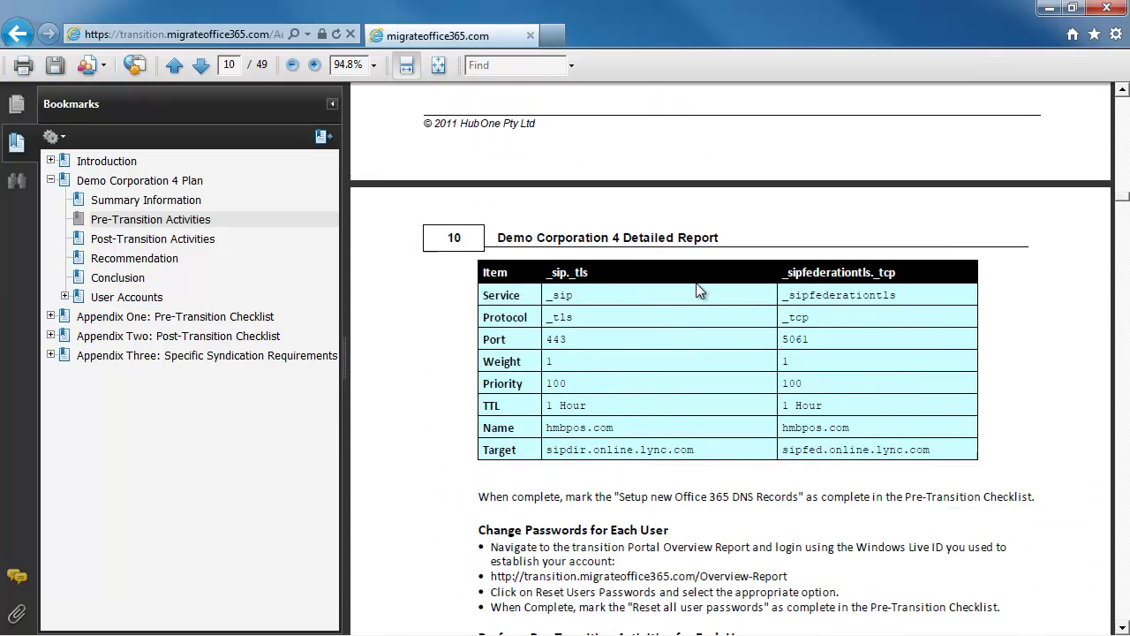
pyautogui.scroll(-5, 693, 282)
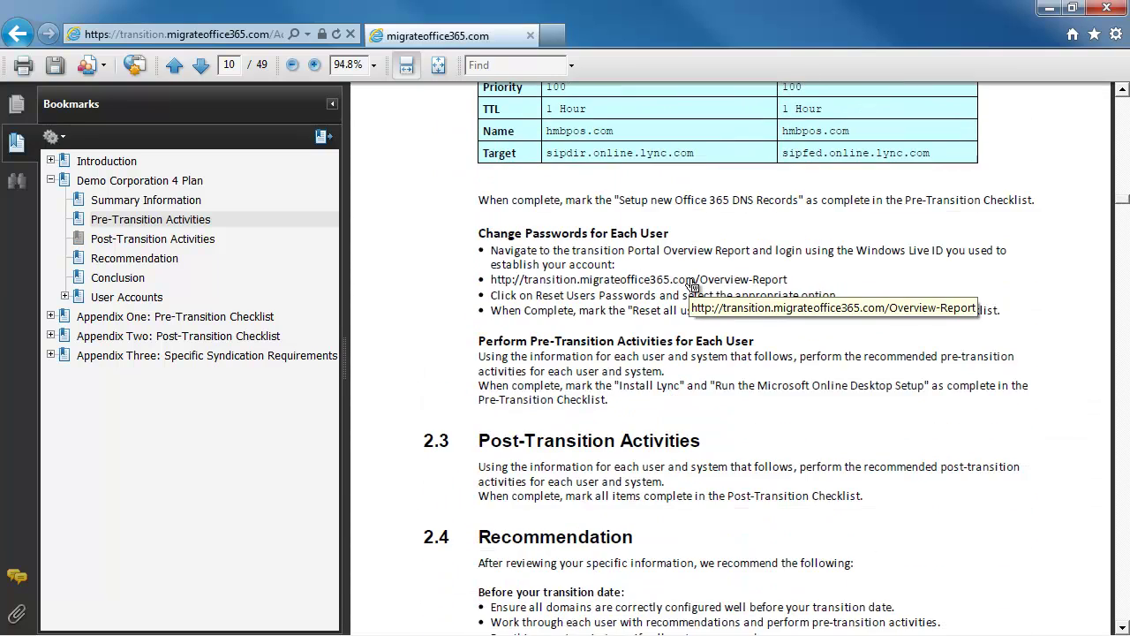
pyautogui.scroll(-11, 693, 287)
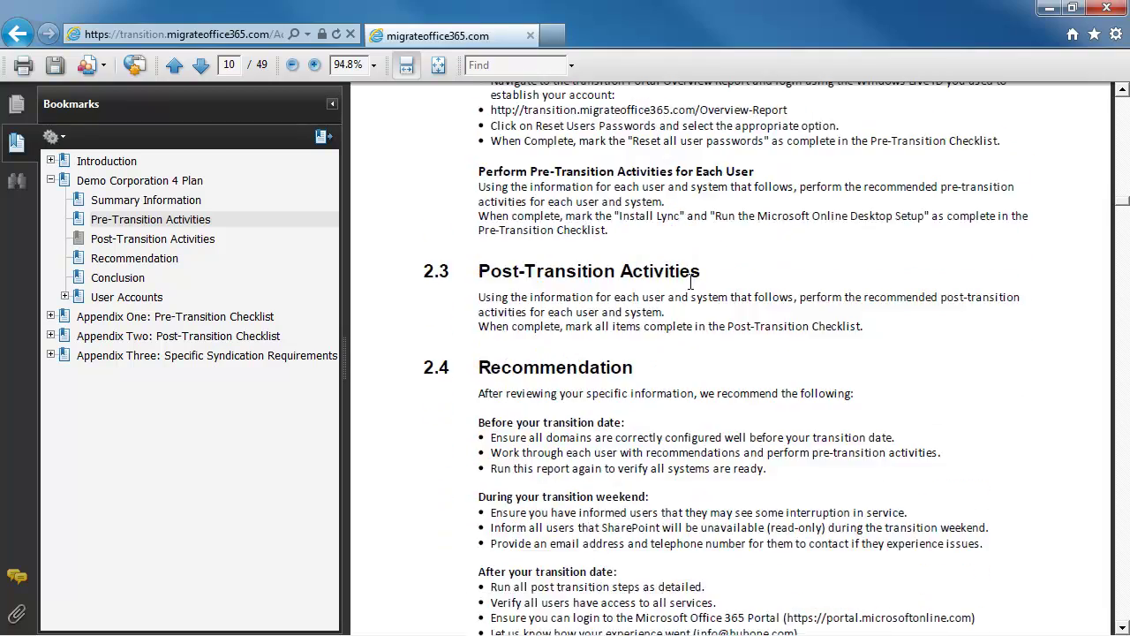
pyautogui.scroll(-18, 689, 289)
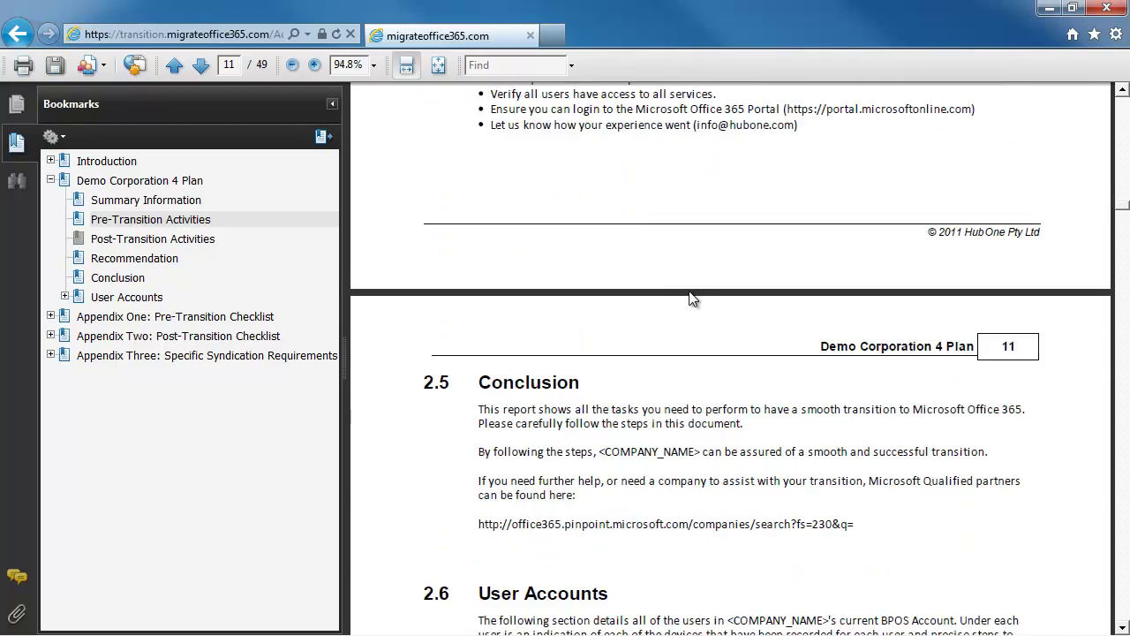
pyautogui.scroll(-20, 691, 296)
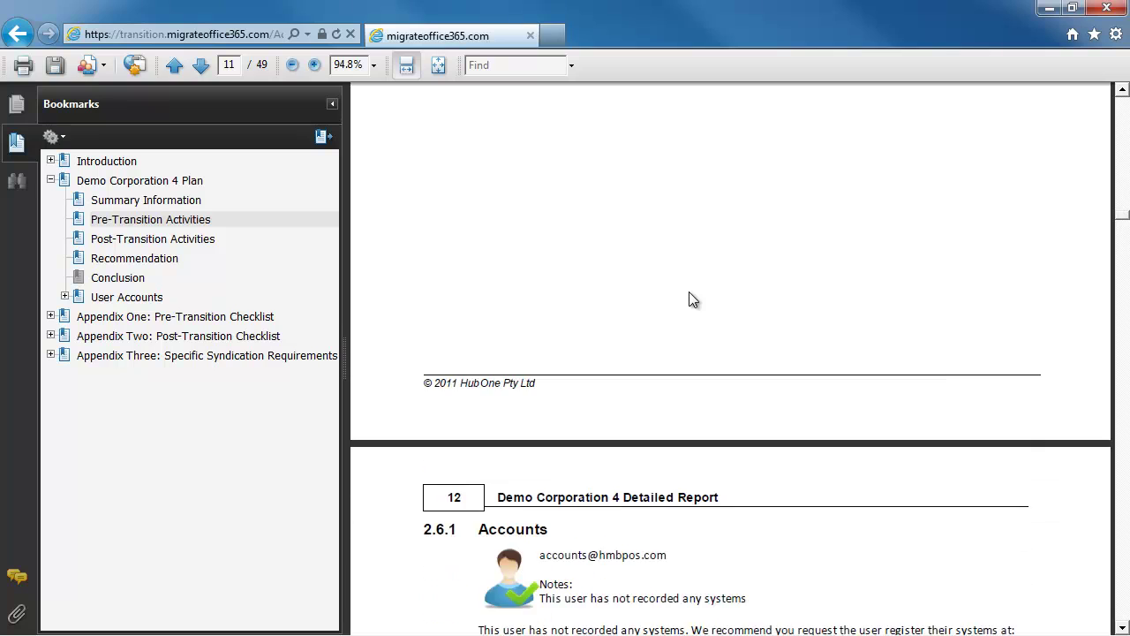
pyautogui.scroll(-16, 687, 291)
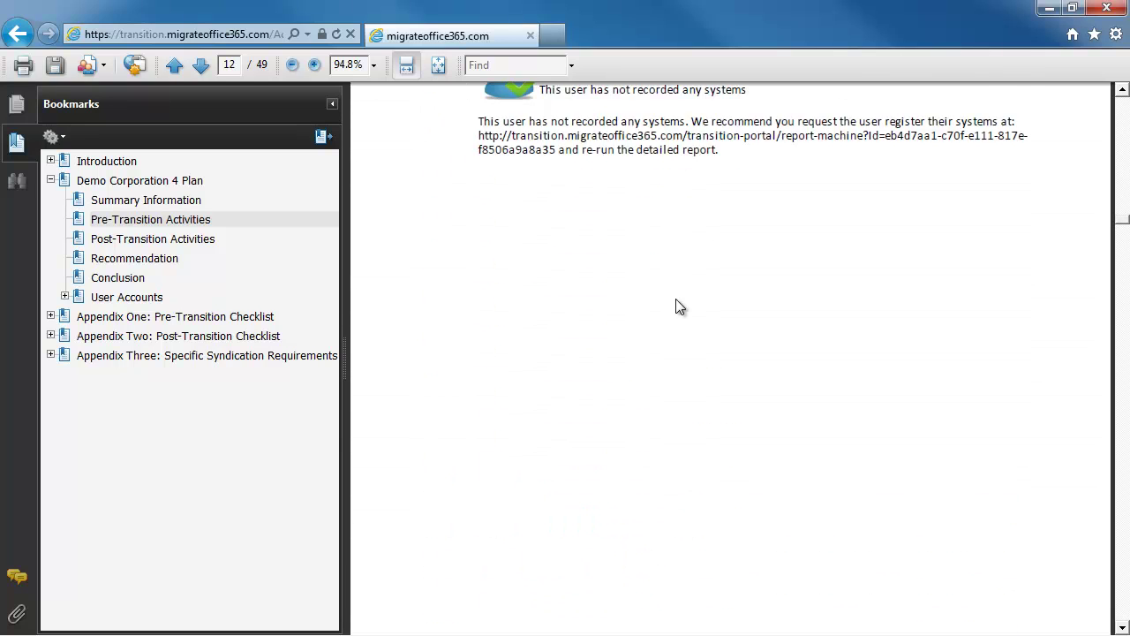
pyautogui.scroll(-19, 676, 309)
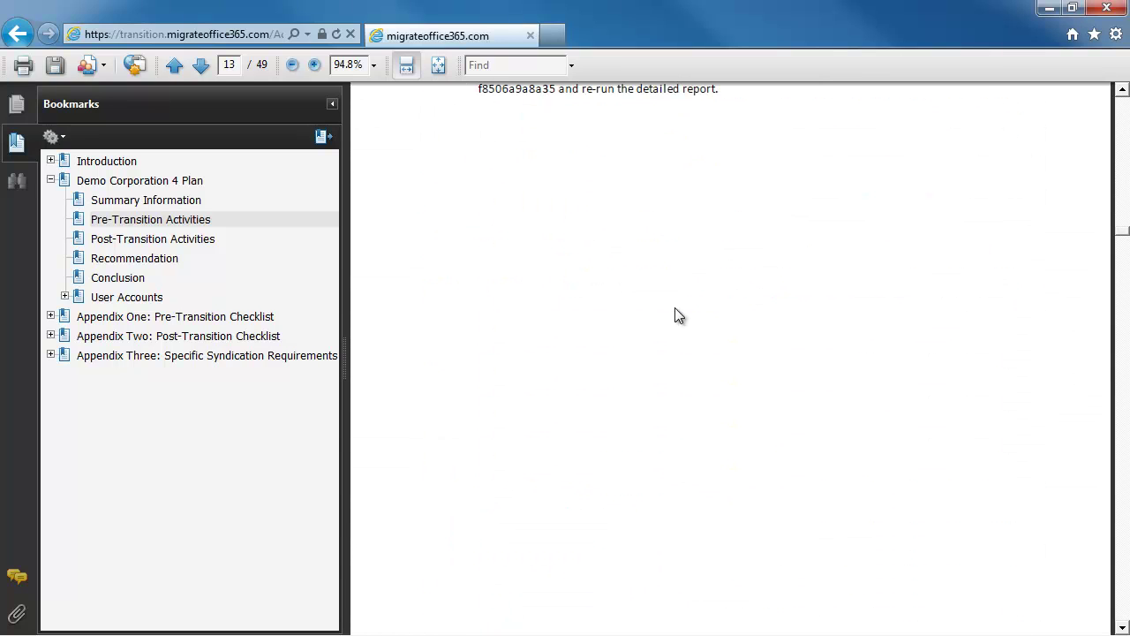
pyautogui.scroll(-9, 674, 308)
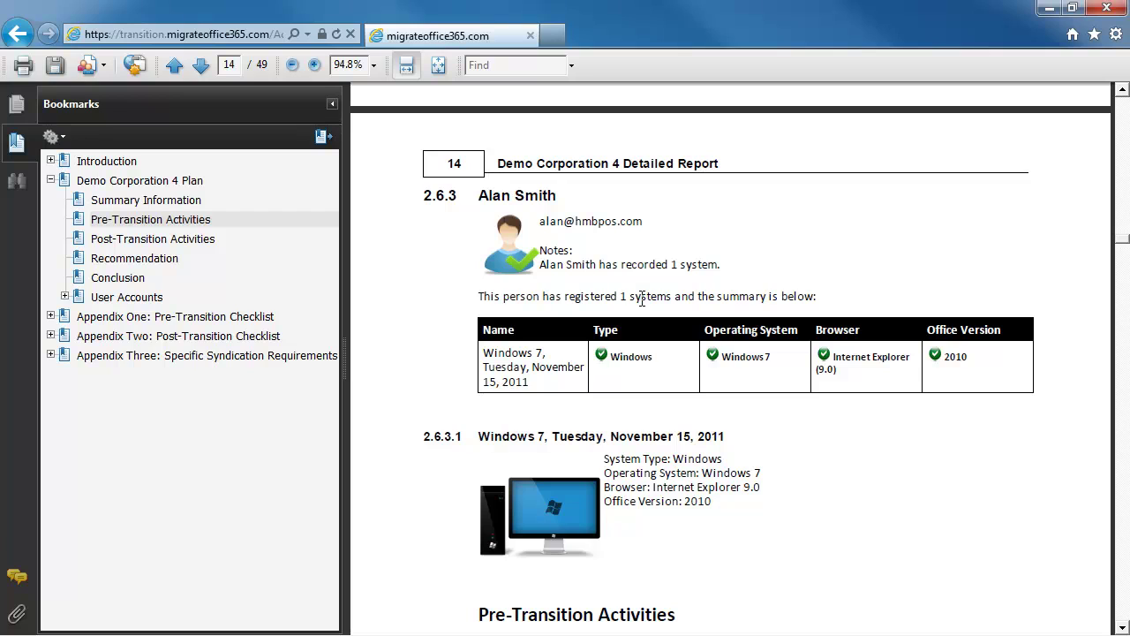
# Continue scrolling through the plan's user account pages.
pyautogui.scroll(-4, 653, 309)
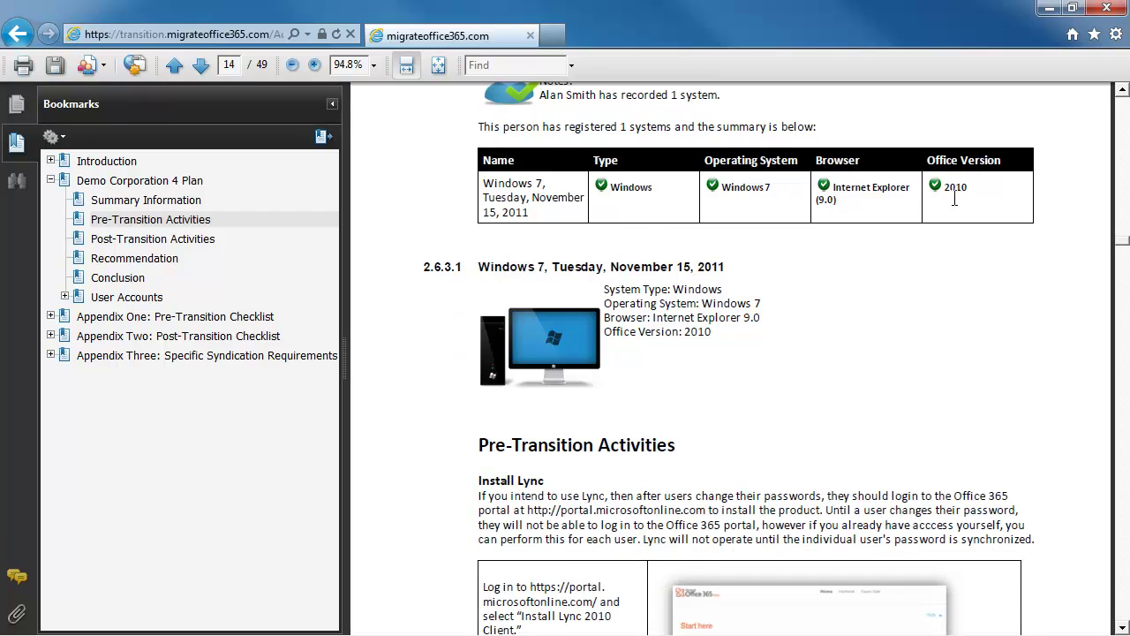
pyautogui.scroll(-4, 654, 269)
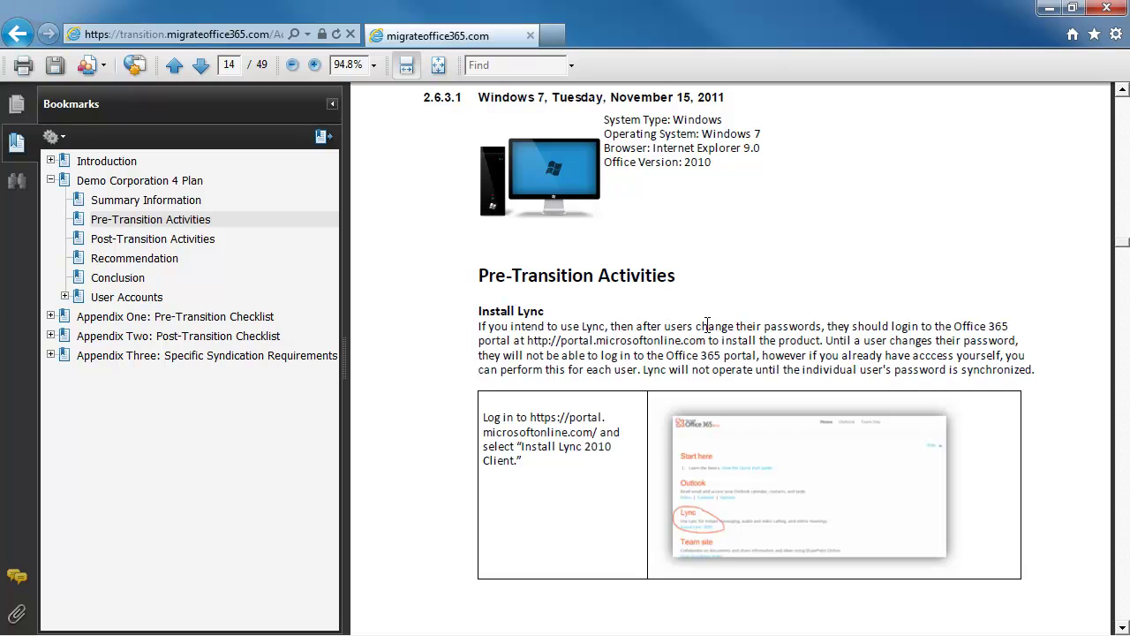
pyautogui.scroll(-20, 697, 324)
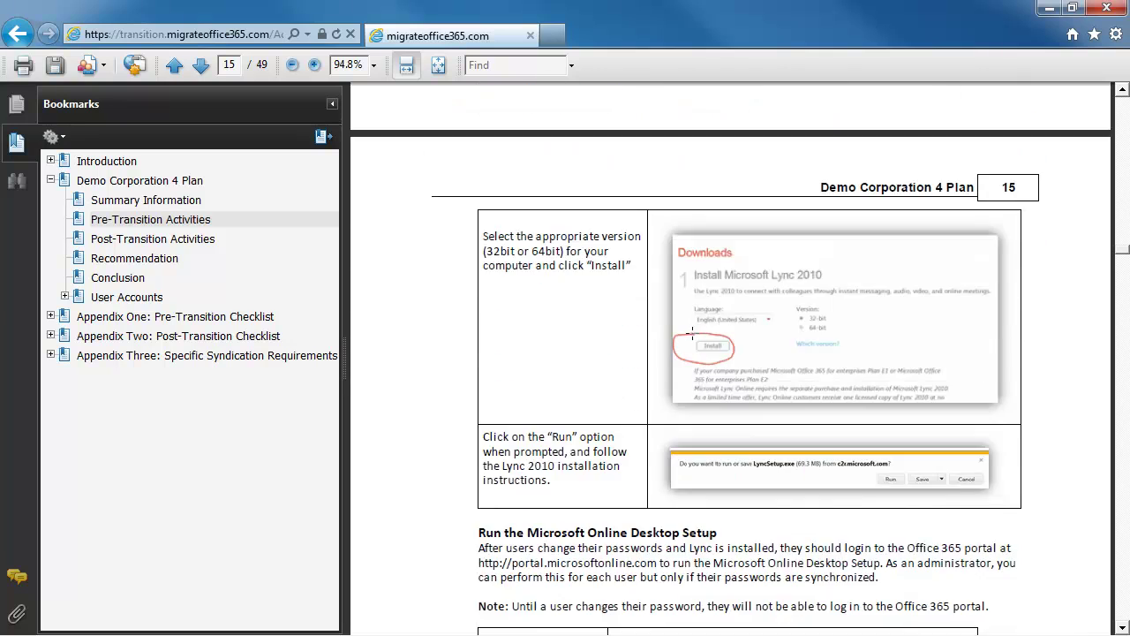
pyautogui.scroll(-20, 688, 332)
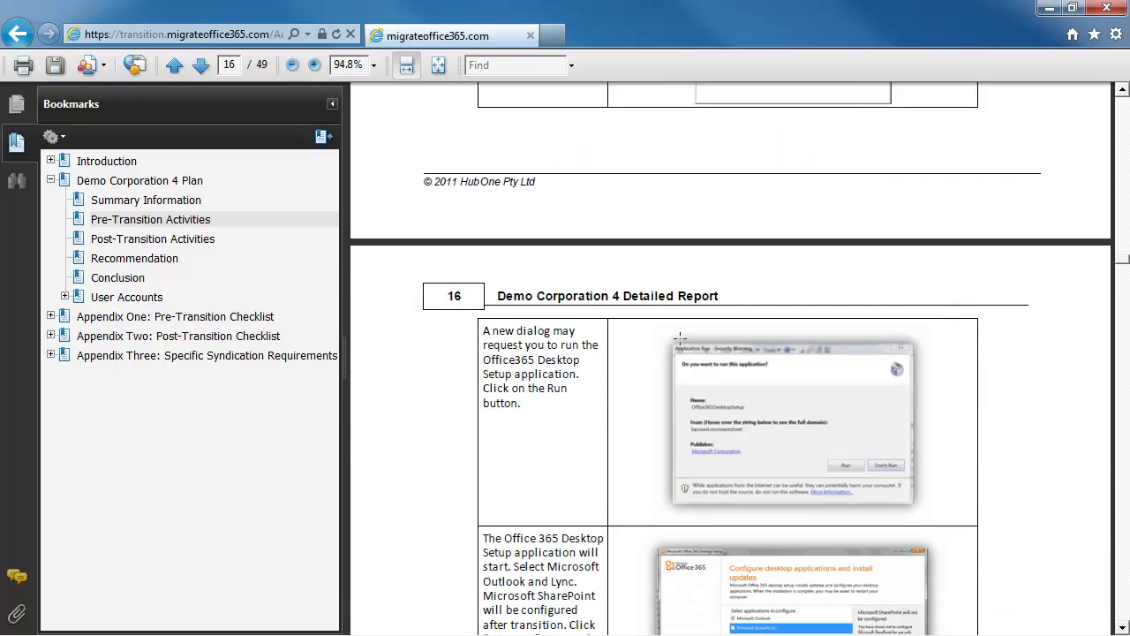
pyautogui.scroll(-6, 678, 337)
pyautogui.scroll(-20, 675, 346)
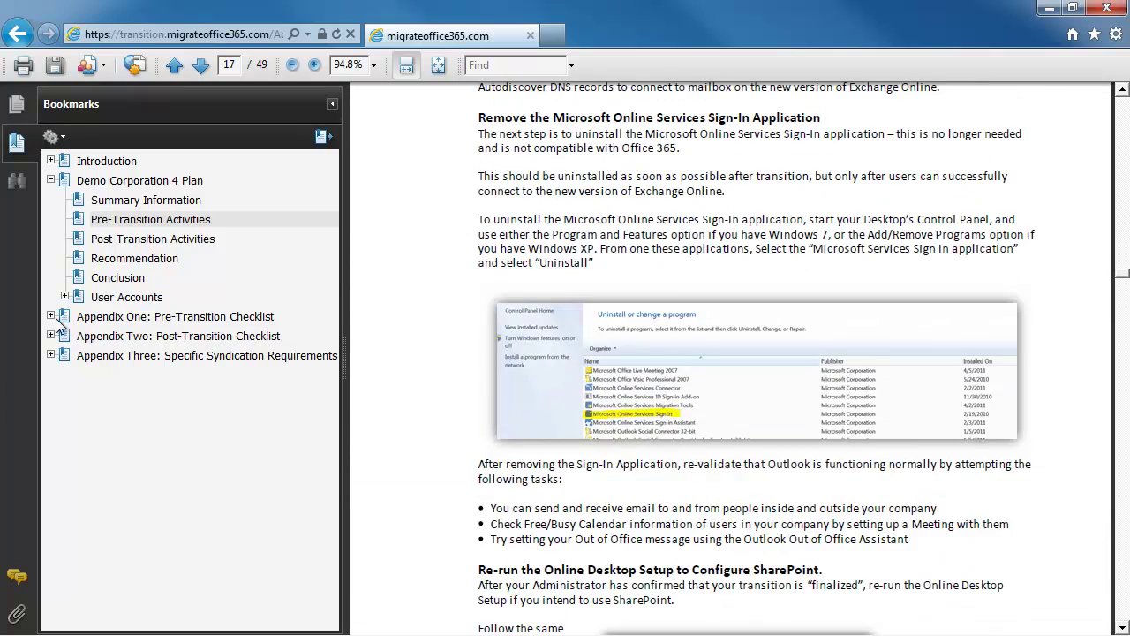
# Review the Appendix One Pre-Transition Checklist, then jump to Appendix Three's Telstra Customers section.
pyautogui.click(106, 318)
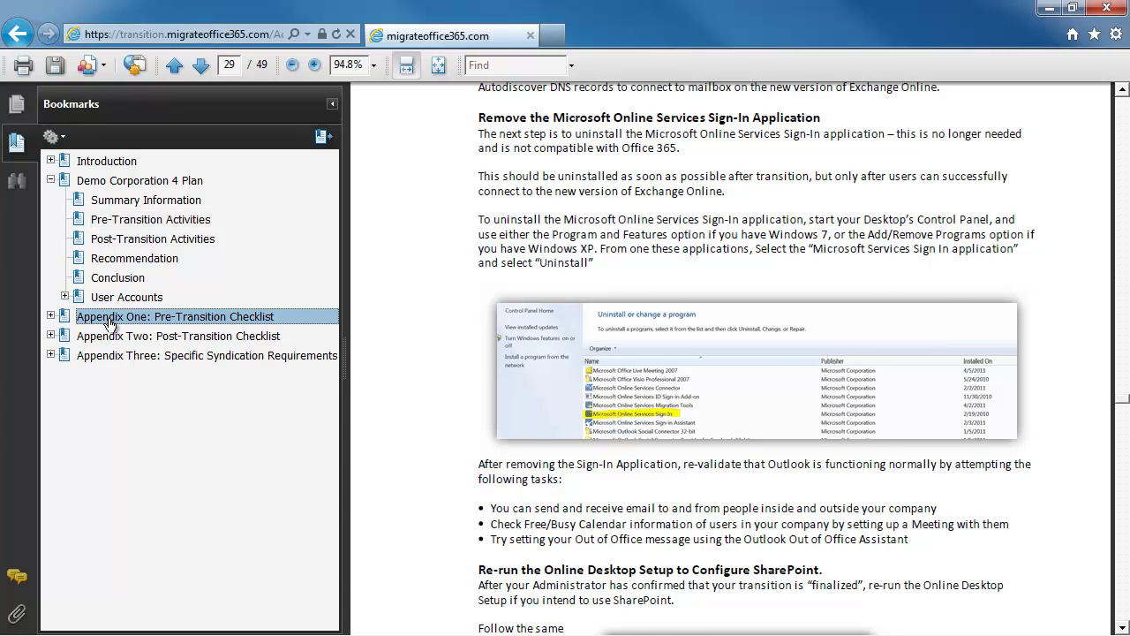
pyautogui.click(50, 316)
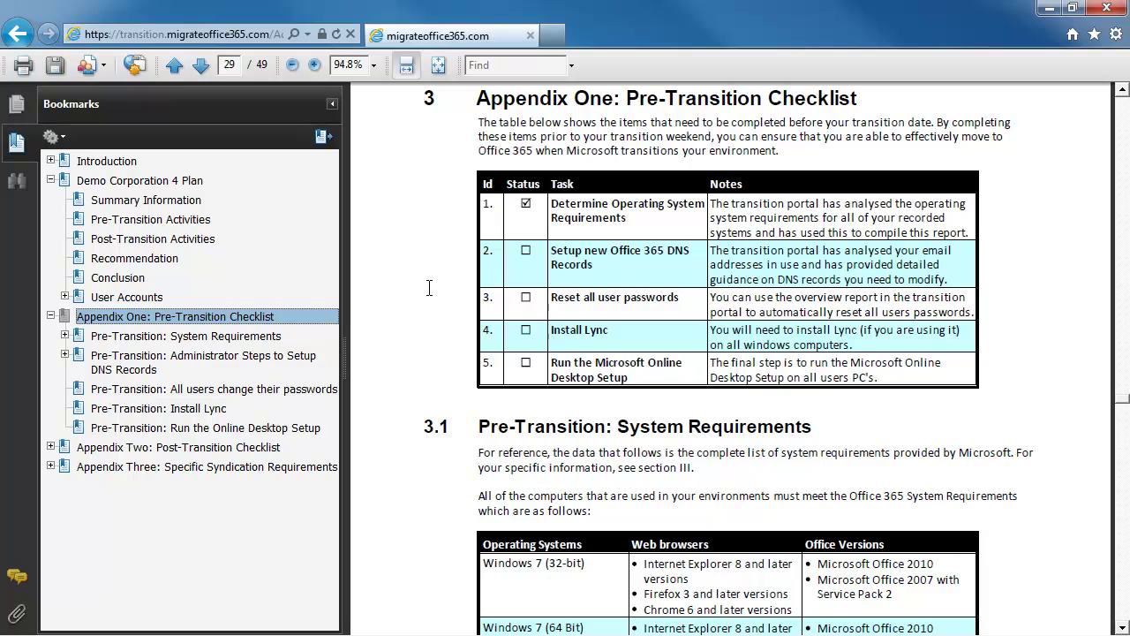
pyautogui.click(606, 132)
pyautogui.scroll(-15, 605, 132)
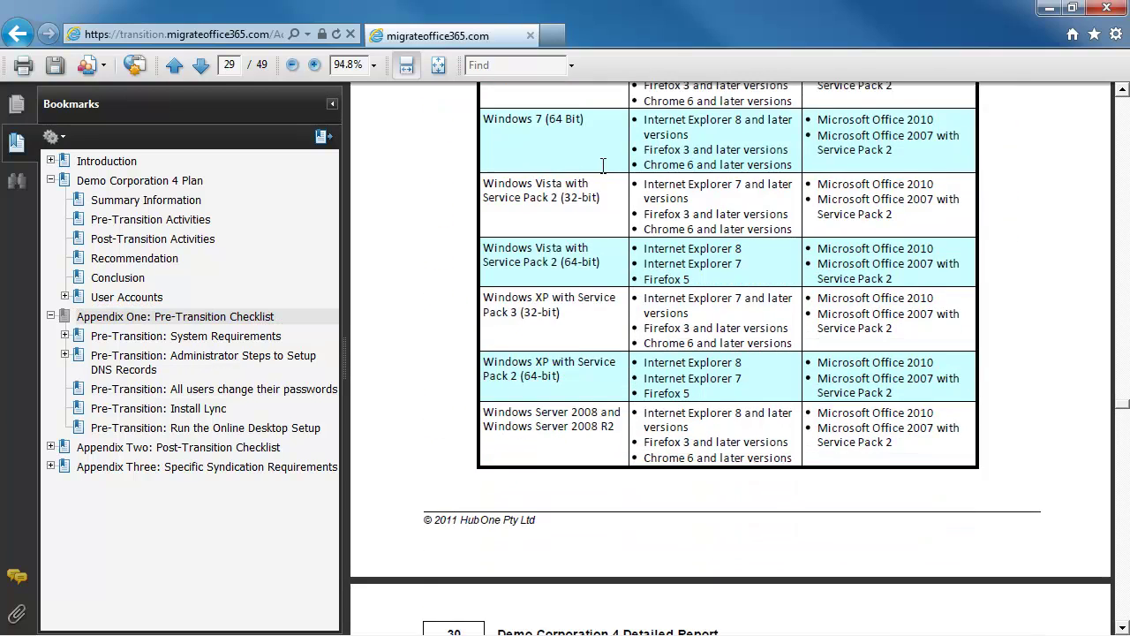
pyautogui.scroll(-10, 600, 185)
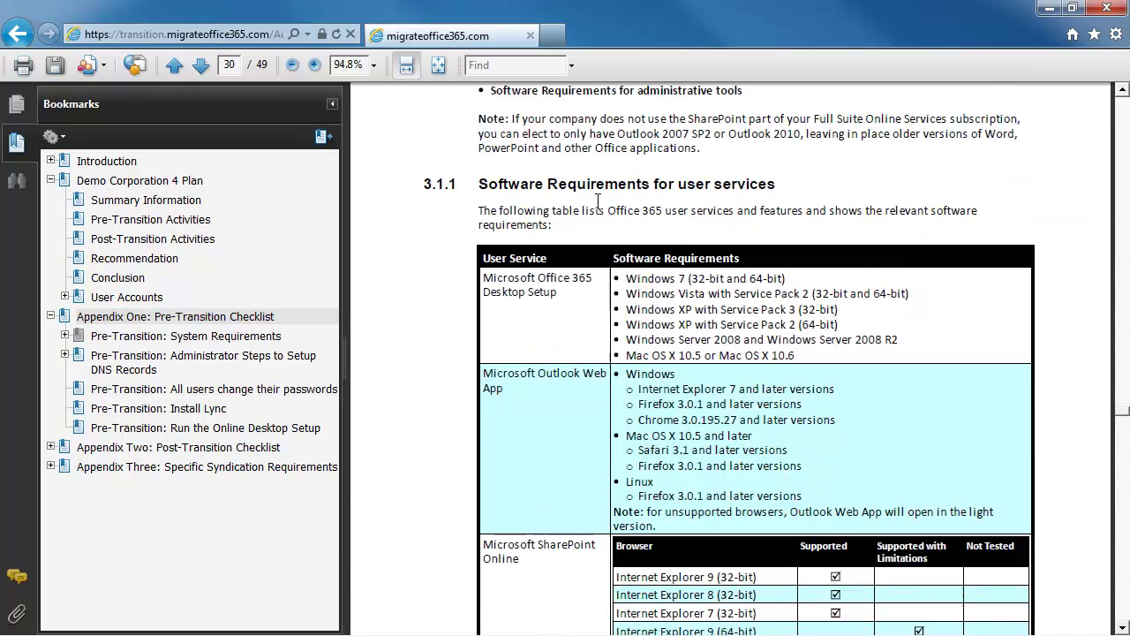
pyautogui.click(51, 466)
pyautogui.click(114, 487)
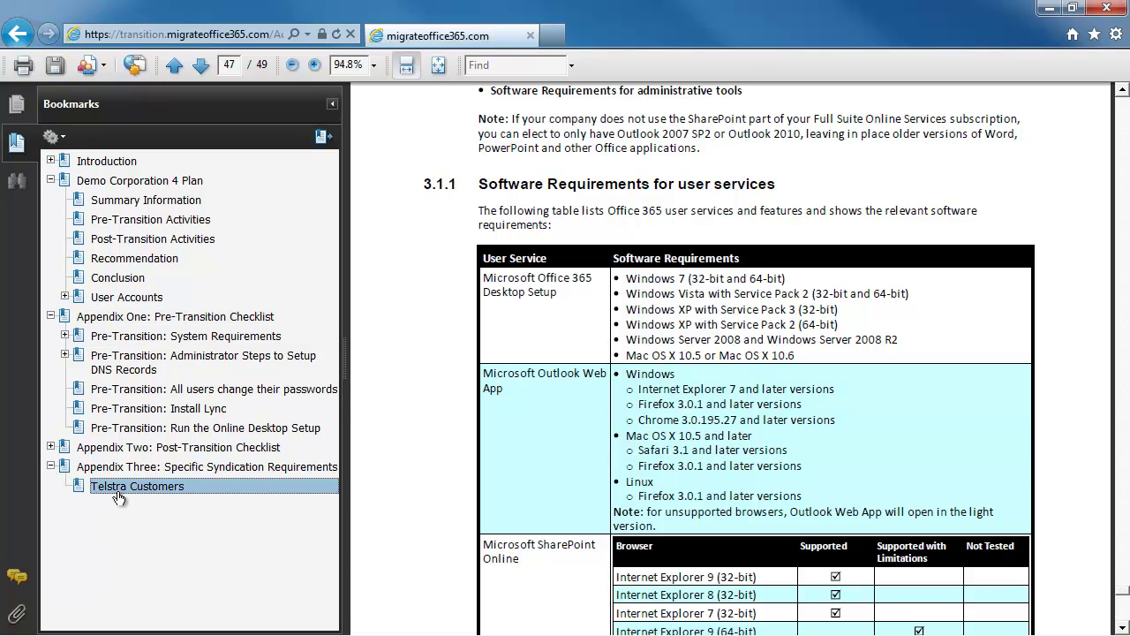